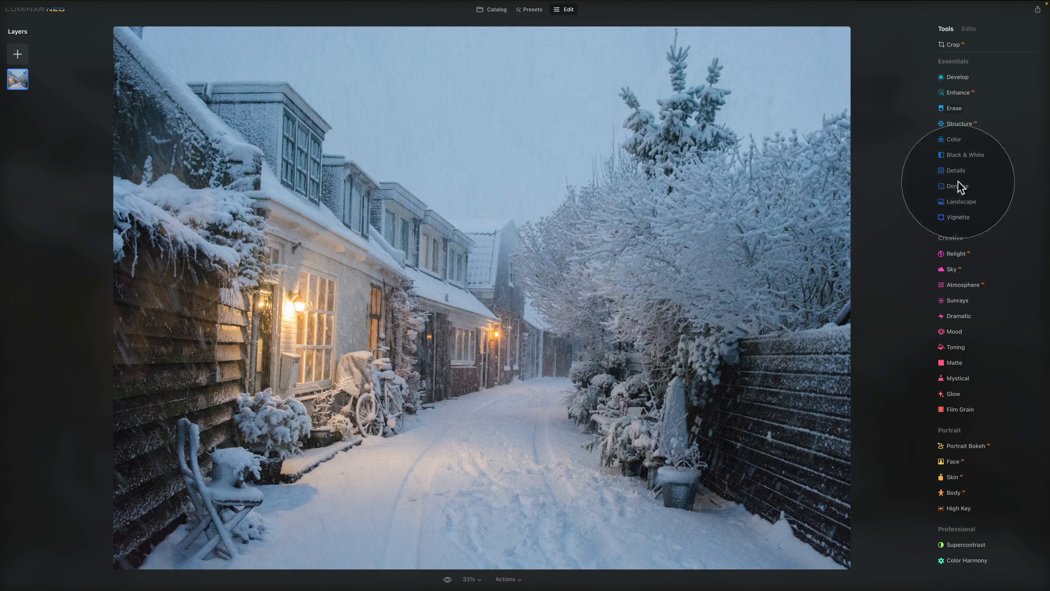
Apply the Mystical effect to the snowy street photo with Amount 92 and compare it with the original
left_click(967, 377)
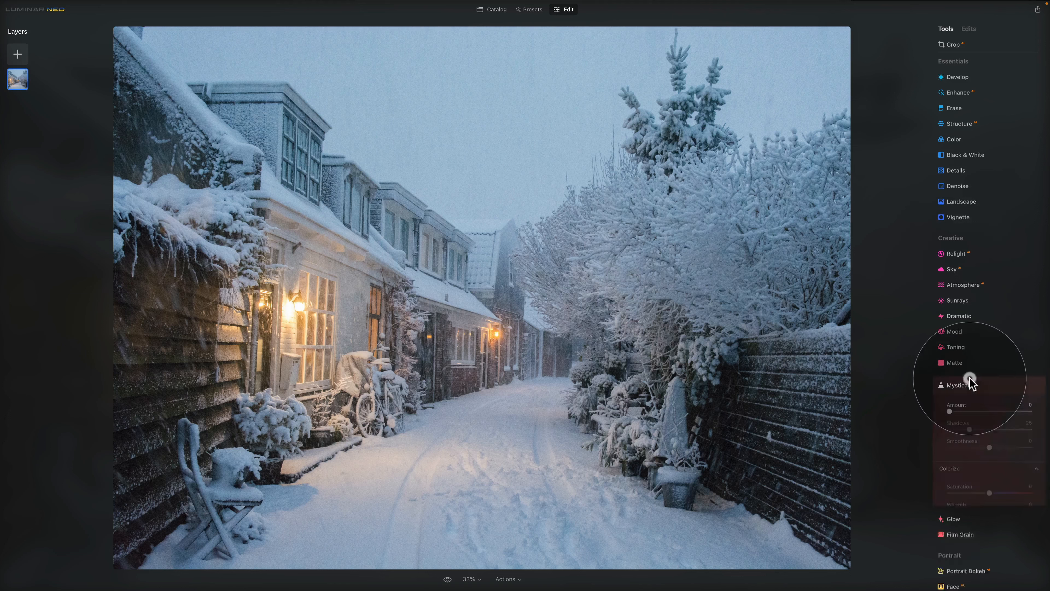
scroll(976, 360, "down", 4)
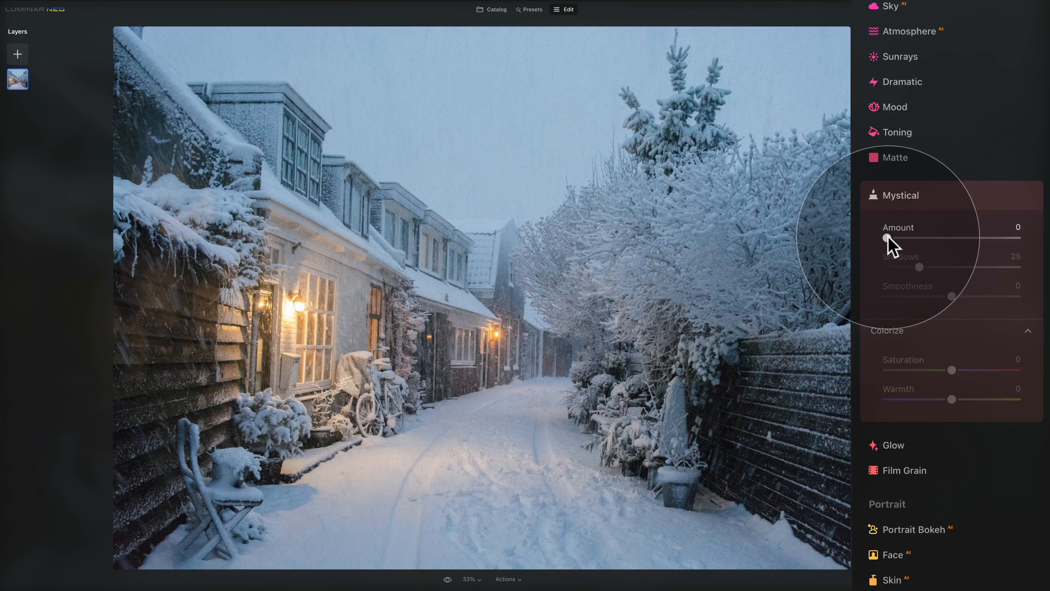
left_click_drag(888, 239, 1007, 245)
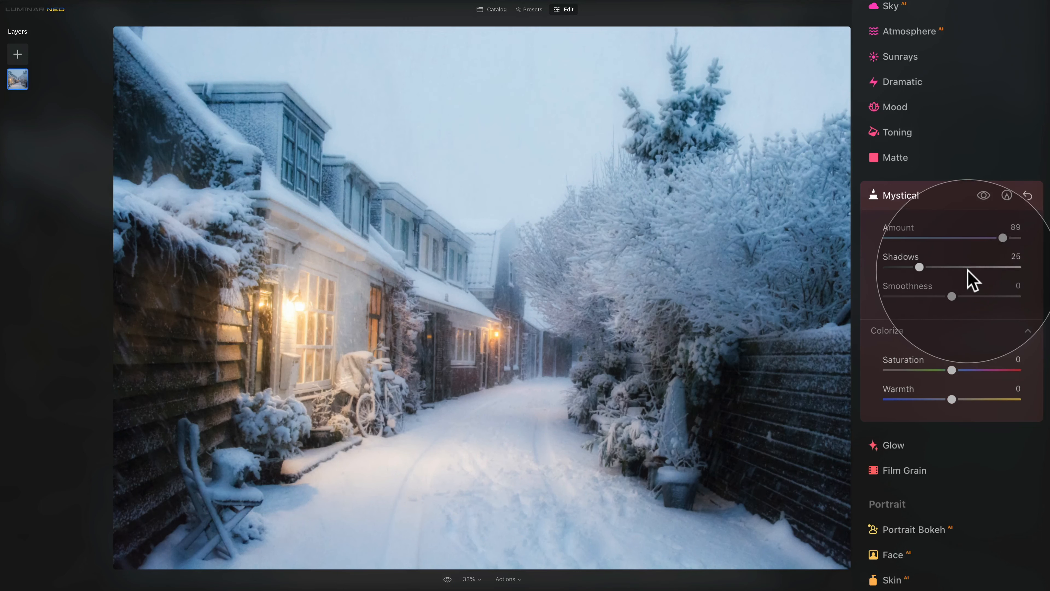
left_click_drag(1004, 241, 1008, 242)
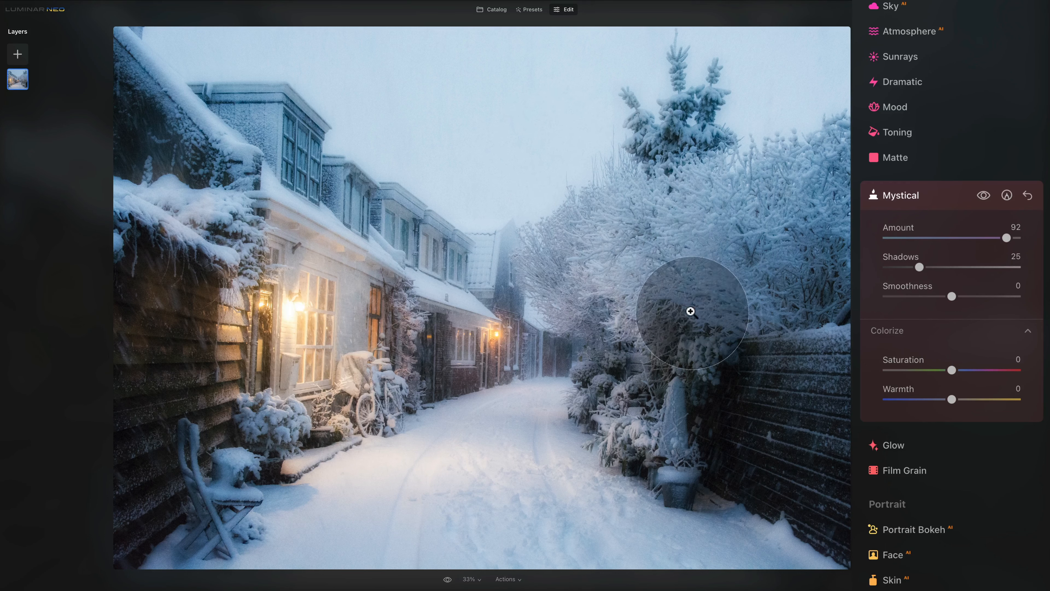
left_click(982, 196)
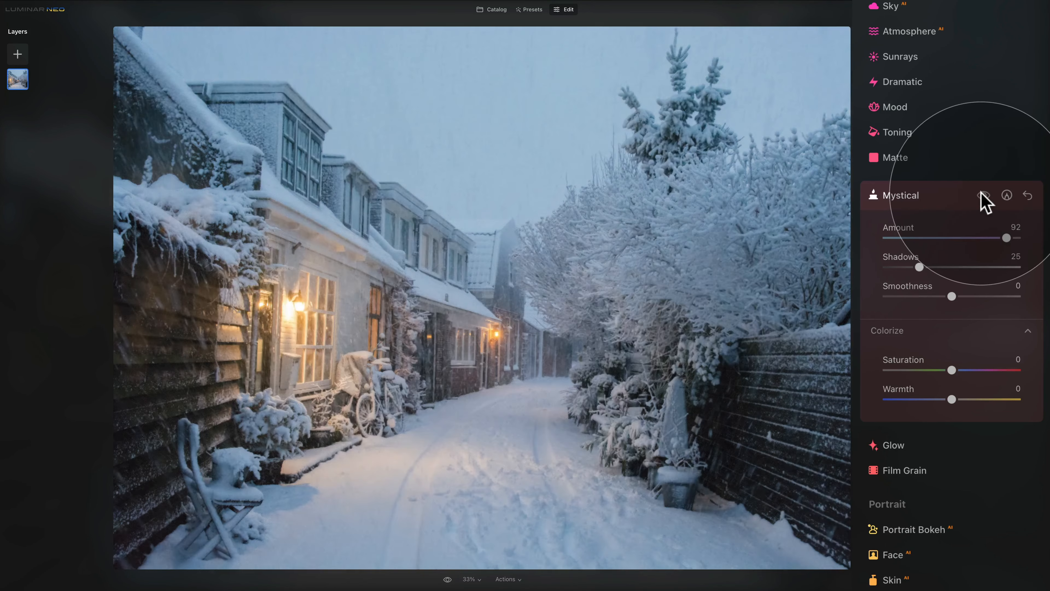
left_click(983, 195)
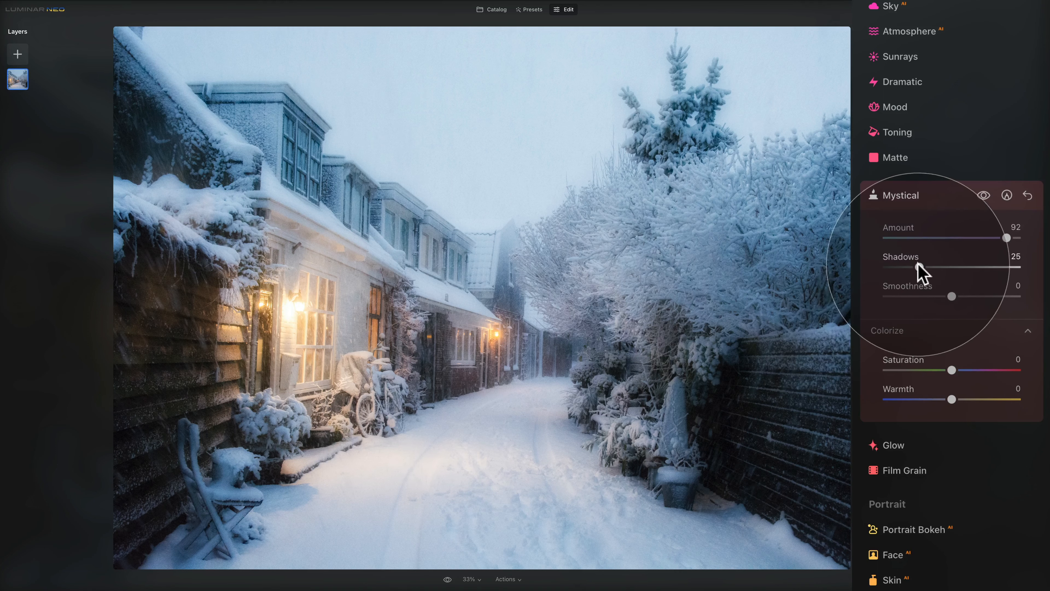
Try Mystical Shadows at 100 and Smoothness at 100 and -100 on the snowy street, resetting each to its default
left_click_drag(918, 265, 1042, 273)
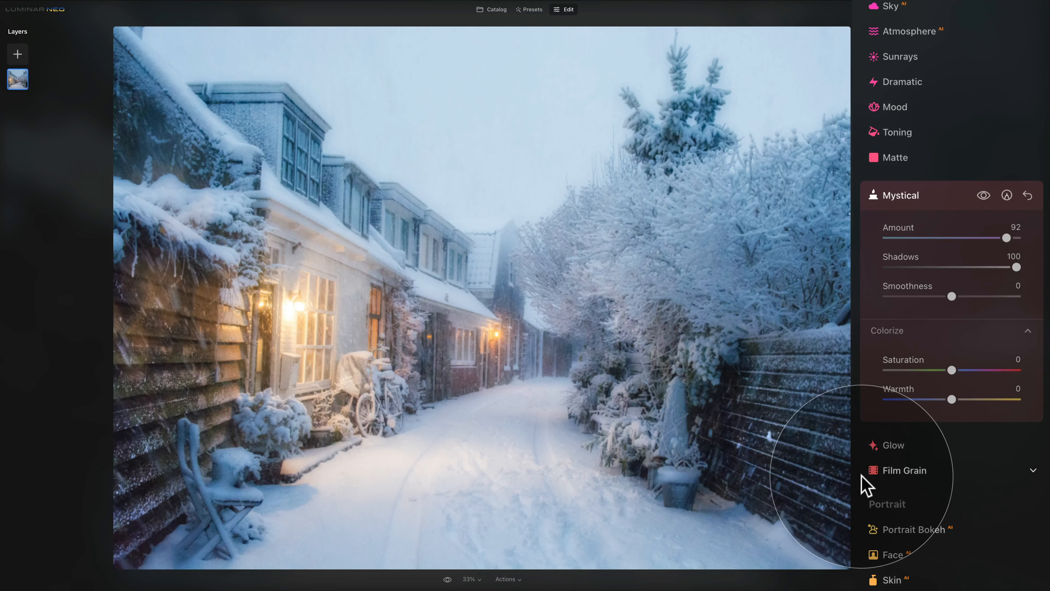
left_click(908, 260)
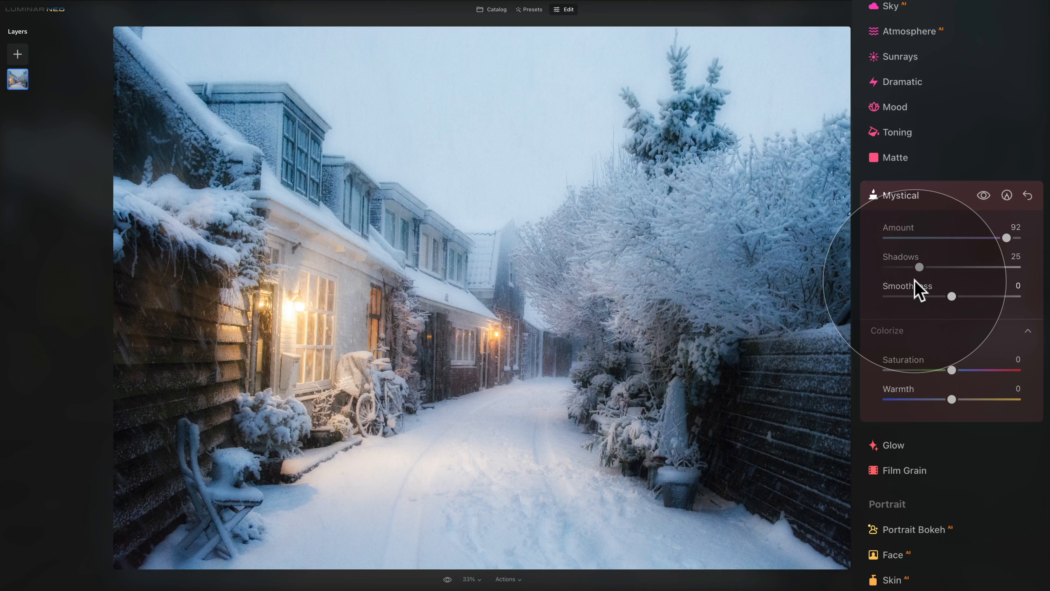
left_click(953, 295)
left_click_drag(953, 296, 1045, 304)
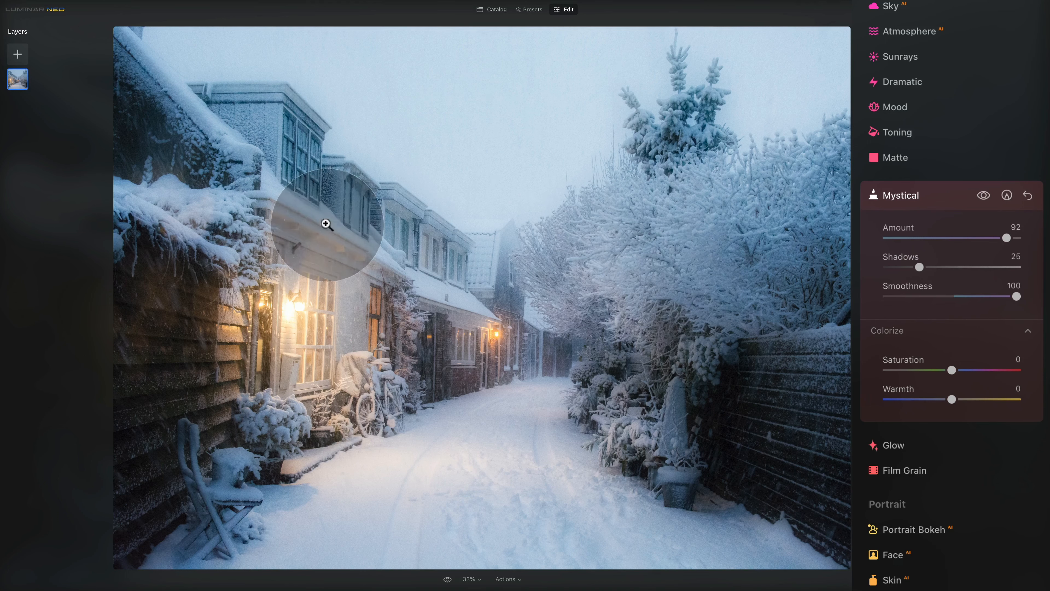
left_click(636, 253)
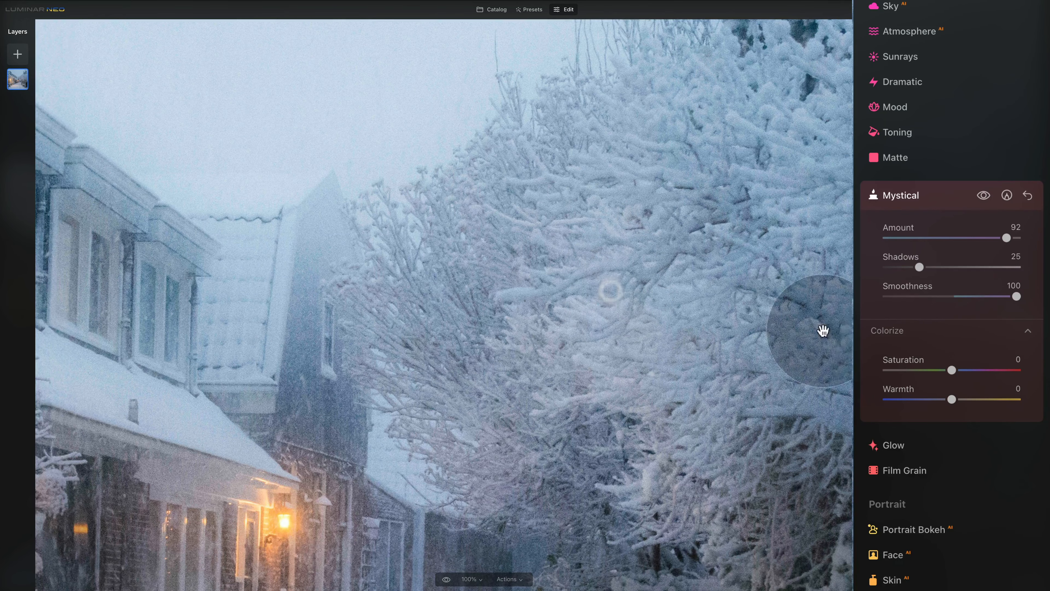
left_click_drag(1011, 301, 846, 326)
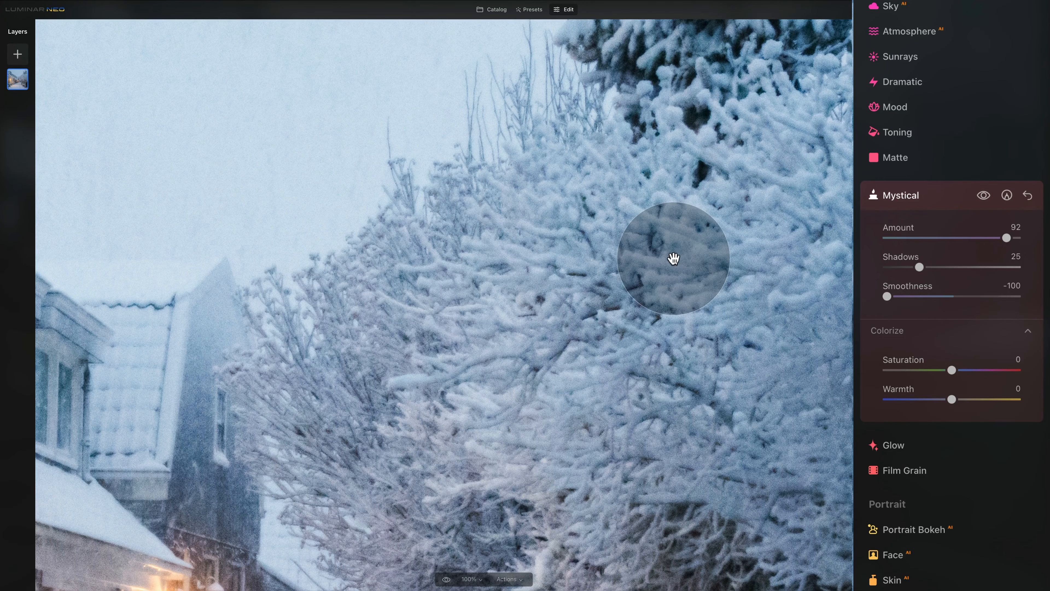
left_click(664, 274)
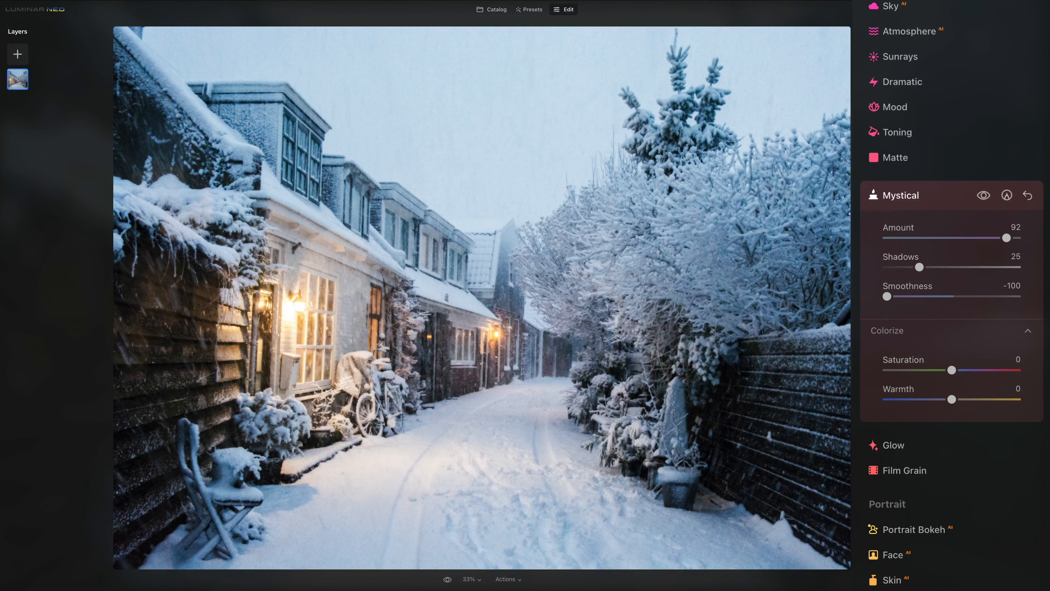
left_click_drag(888, 298, 1017, 296)
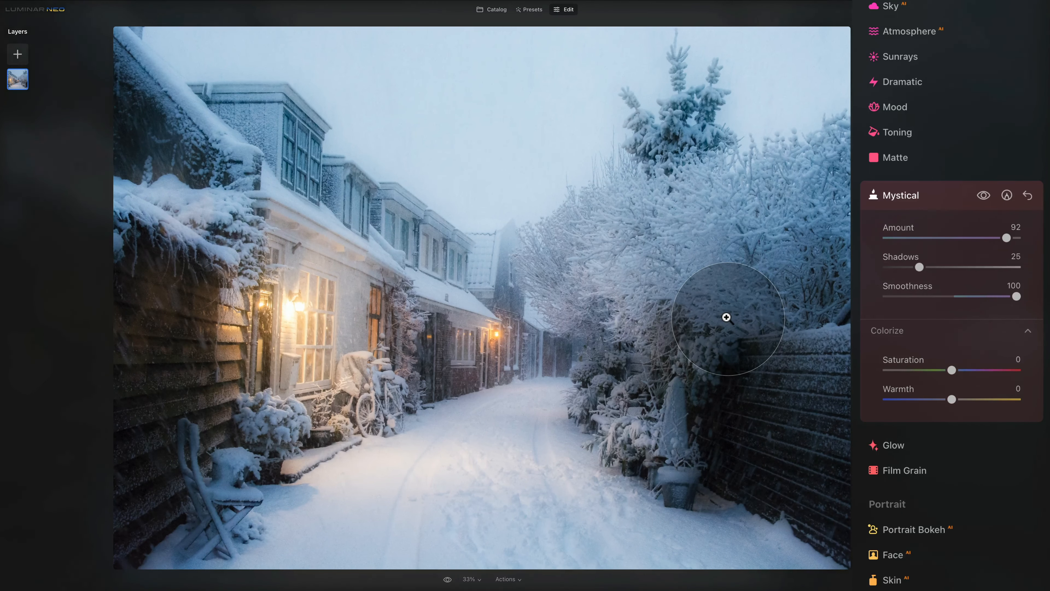
double_click(915, 284)
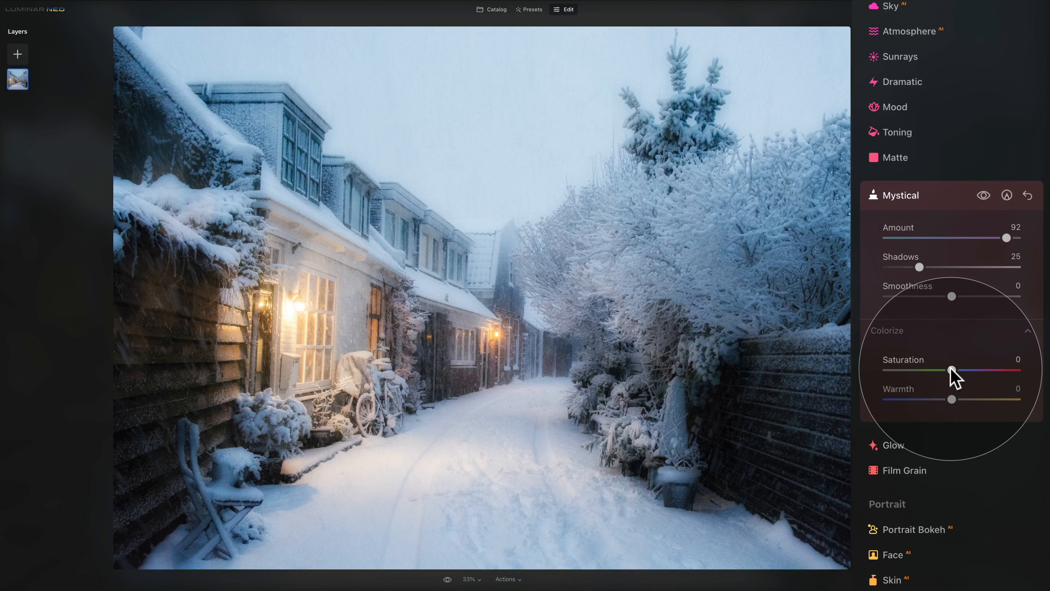
Try Colorize Saturation at 100 and Warmth at 87 on the snowy street, resetting each to its default
left_click_drag(951, 372, 1042, 383)
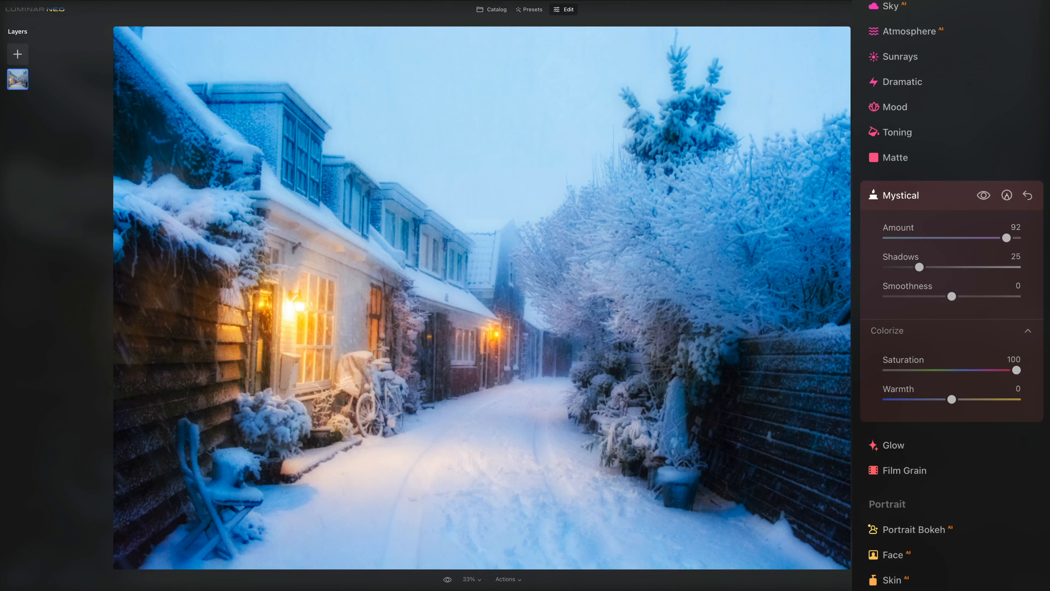
double_click(916, 363)
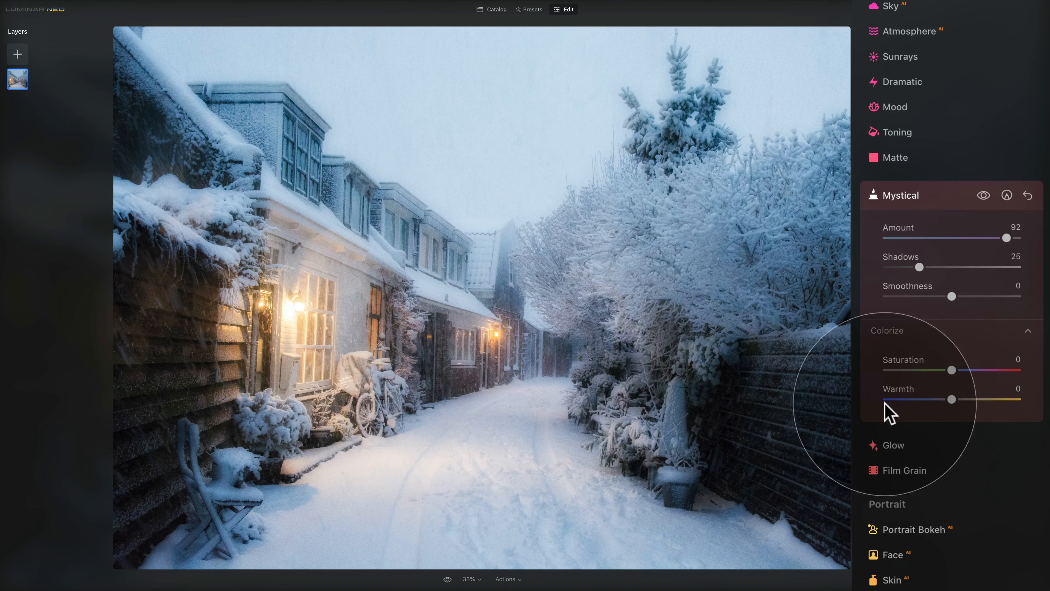
left_click_drag(952, 398, 1012, 417)
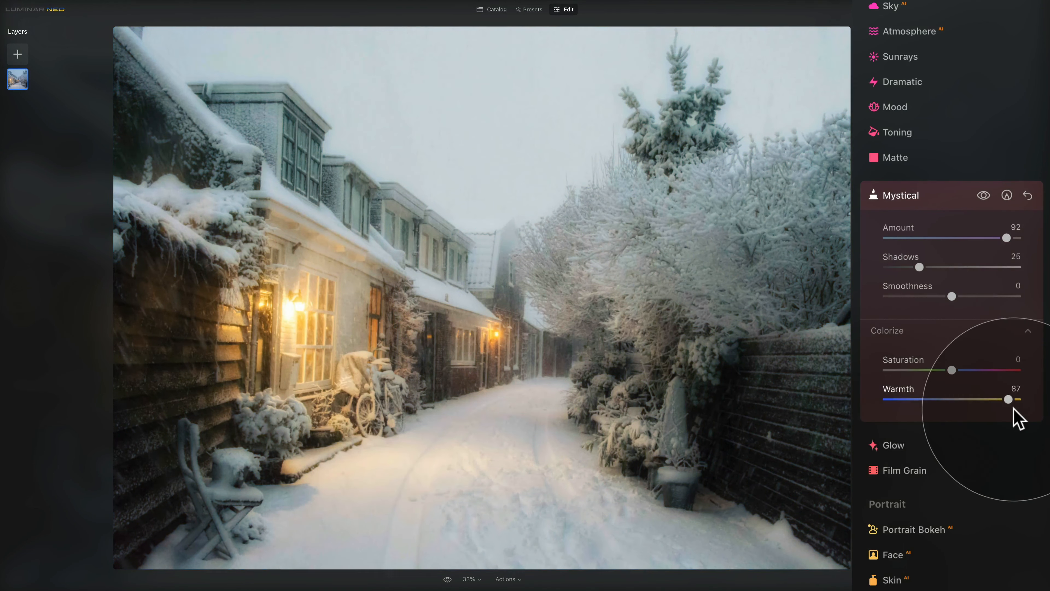
double_click(895, 390)
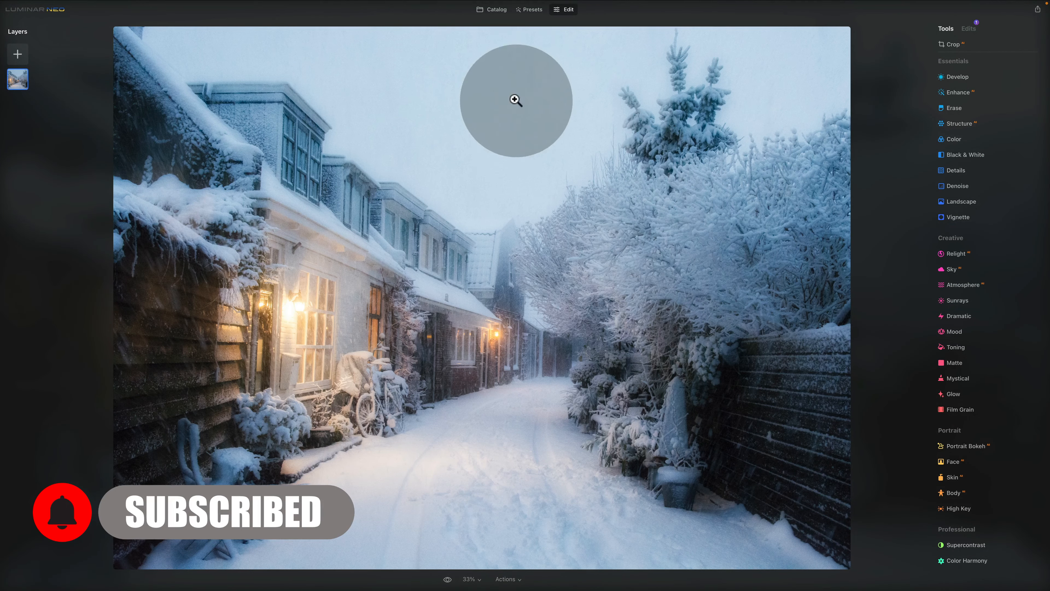
Open the portrait of the blonde woman from the catalog for editing and set its Mystical Amount to 30
left_click(494, 9)
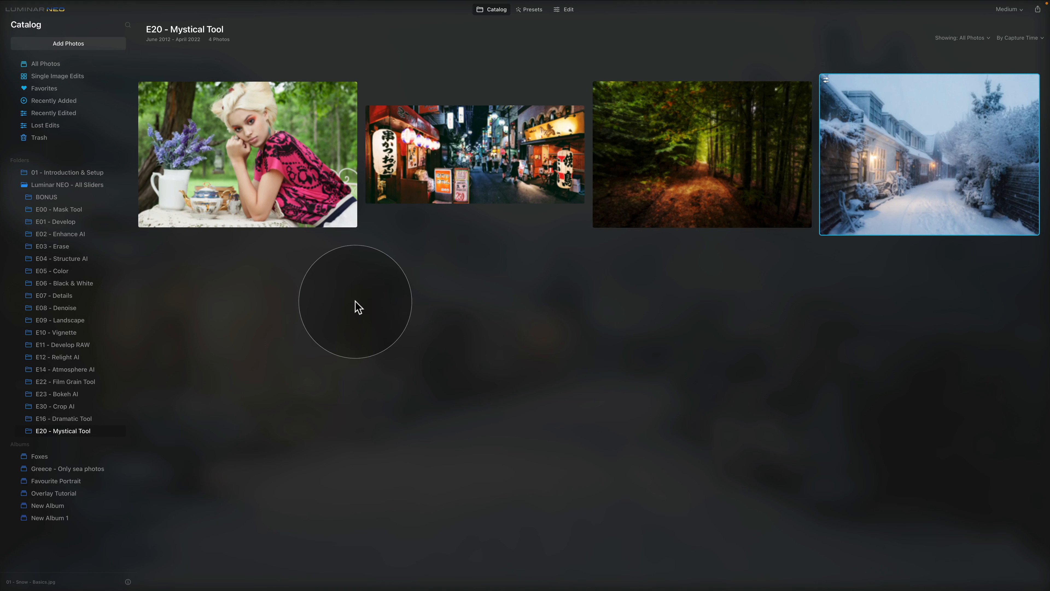
left_click(283, 173)
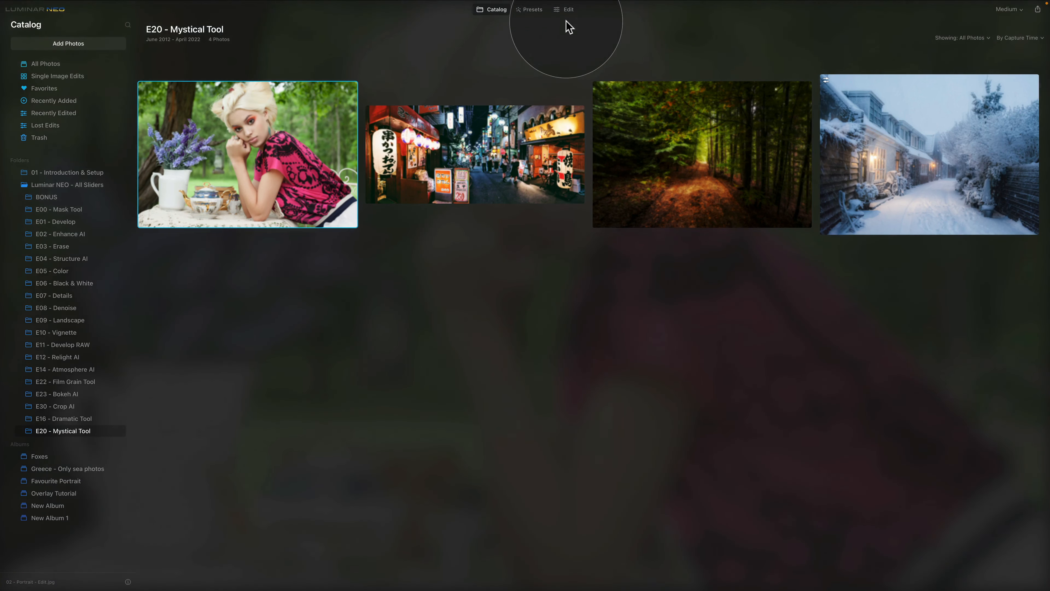
left_click(567, 11)
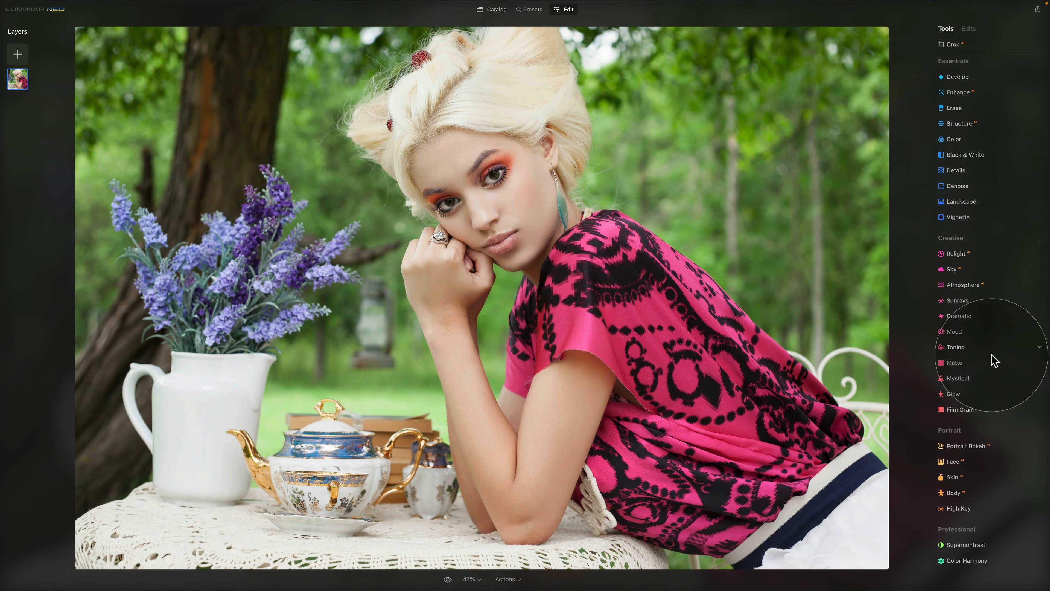
left_click(957, 378)
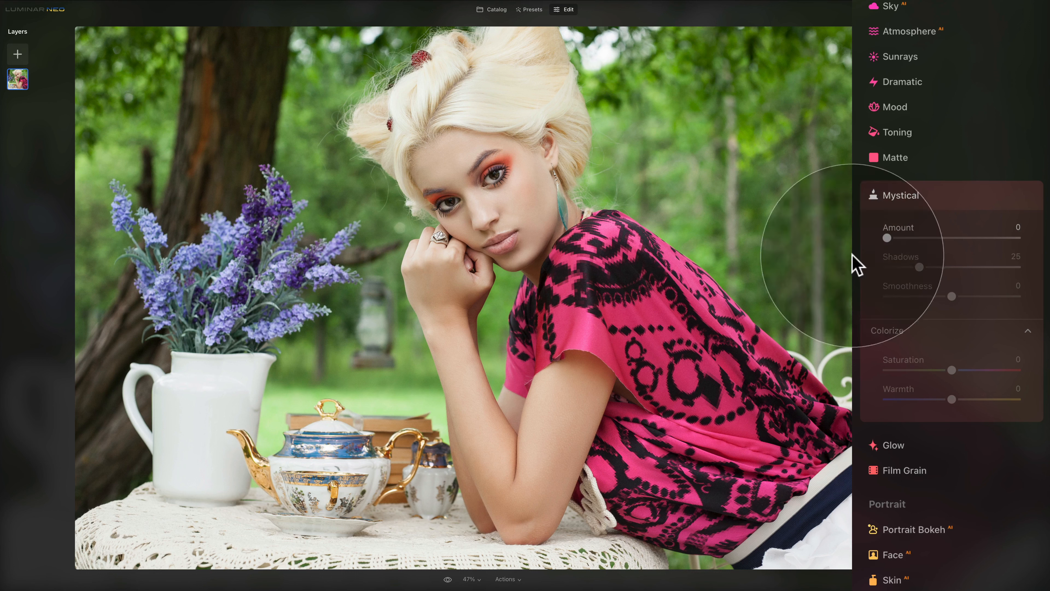
left_click_drag(888, 238, 973, 244)
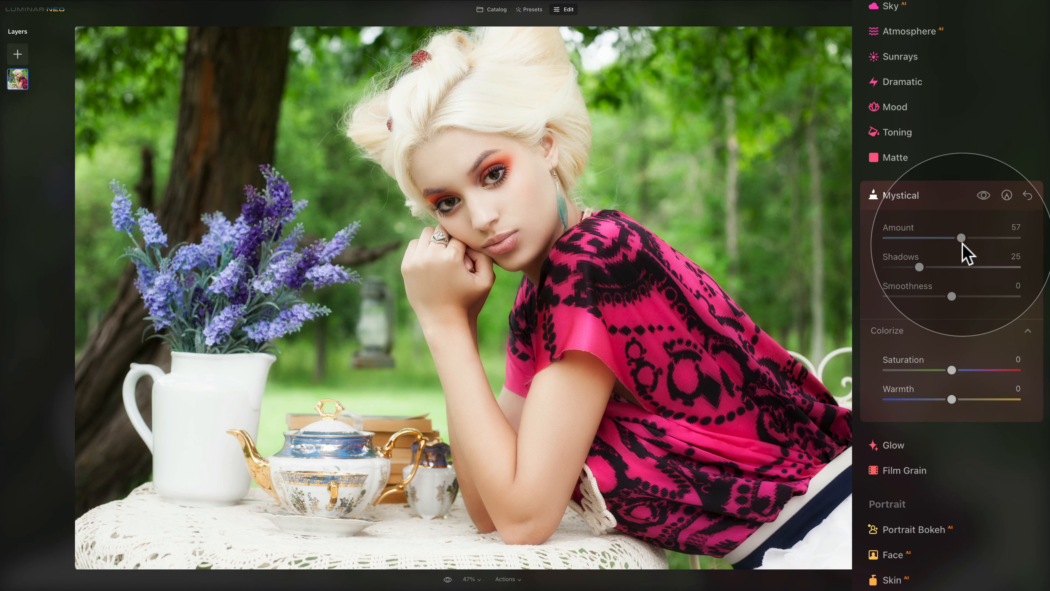
left_click_drag(961, 243, 926, 240)
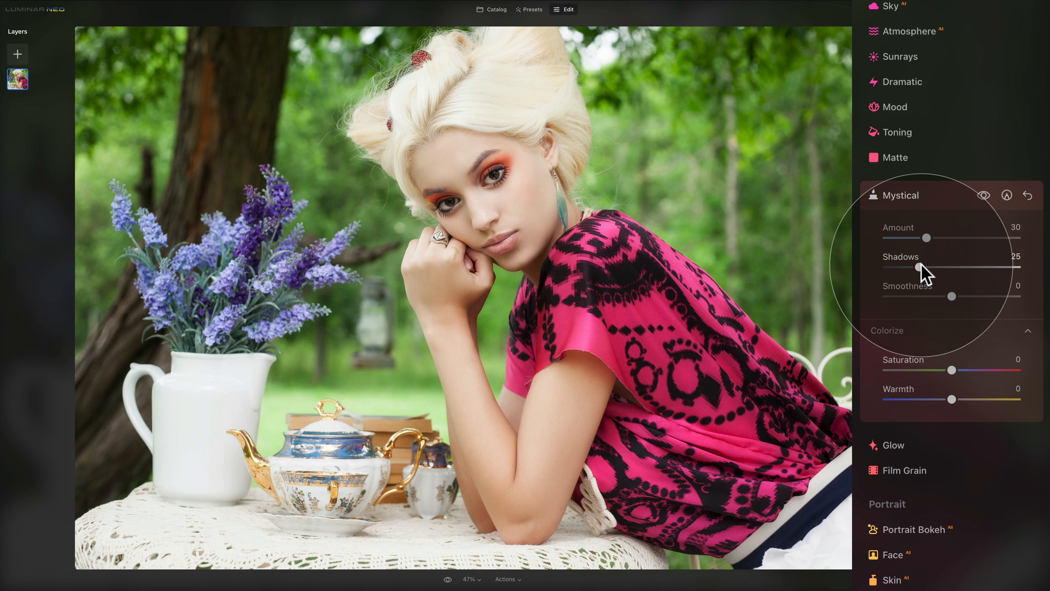
Set the portrait's Mystical Shadows to 12 and Smoothness to -83
mouse_move(921, 267)
left_mouse_down()
mouse_move(902, 268)
mouse_move(979, 283)
mouse_move(904, 267)
left_mouse_up()
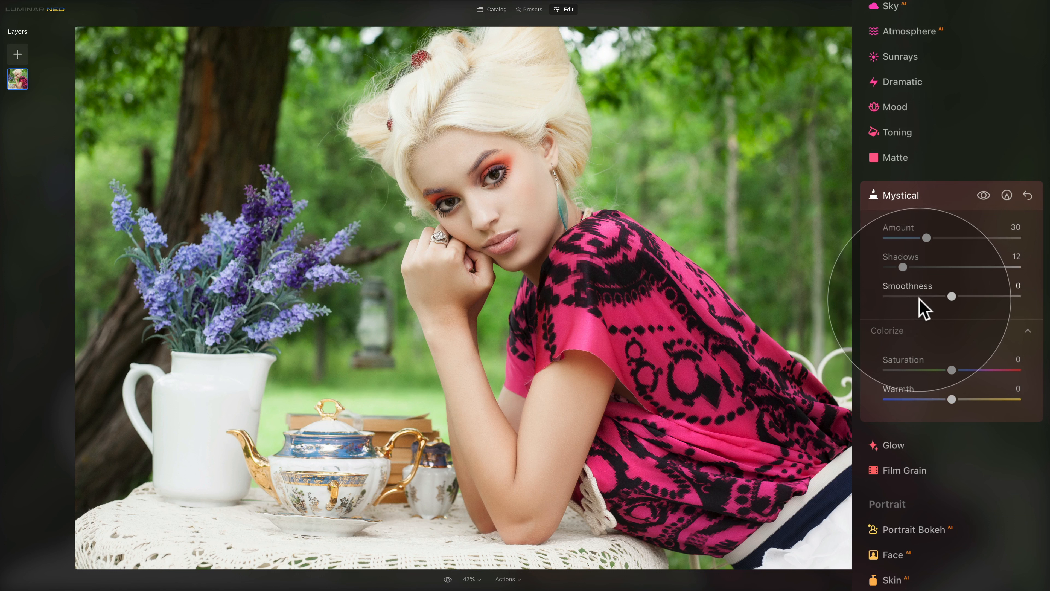
left_click_drag(957, 297, 1007, 306)
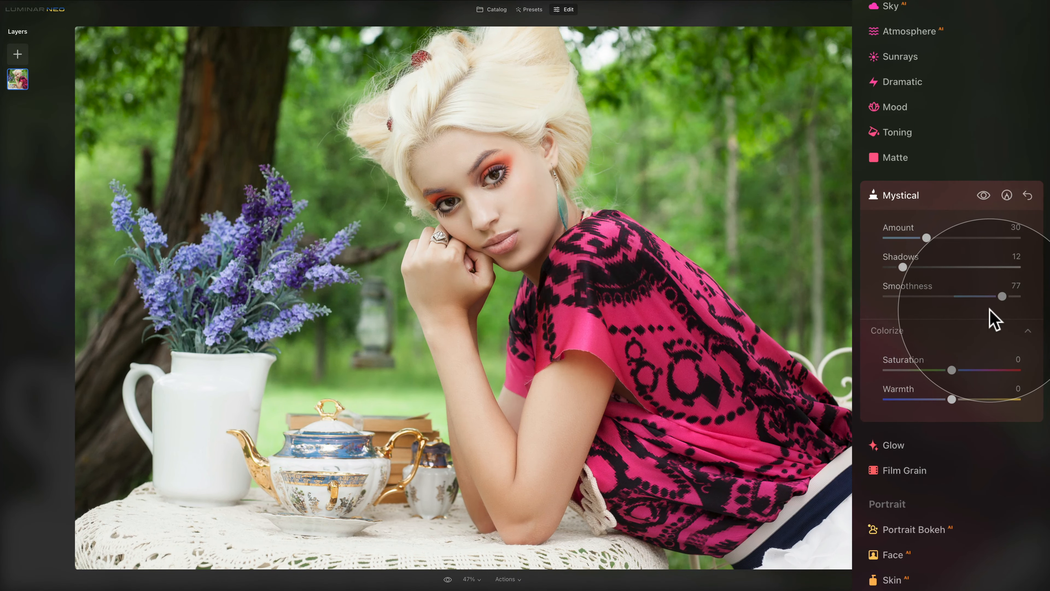
left_click_drag(934, 297, 899, 297)
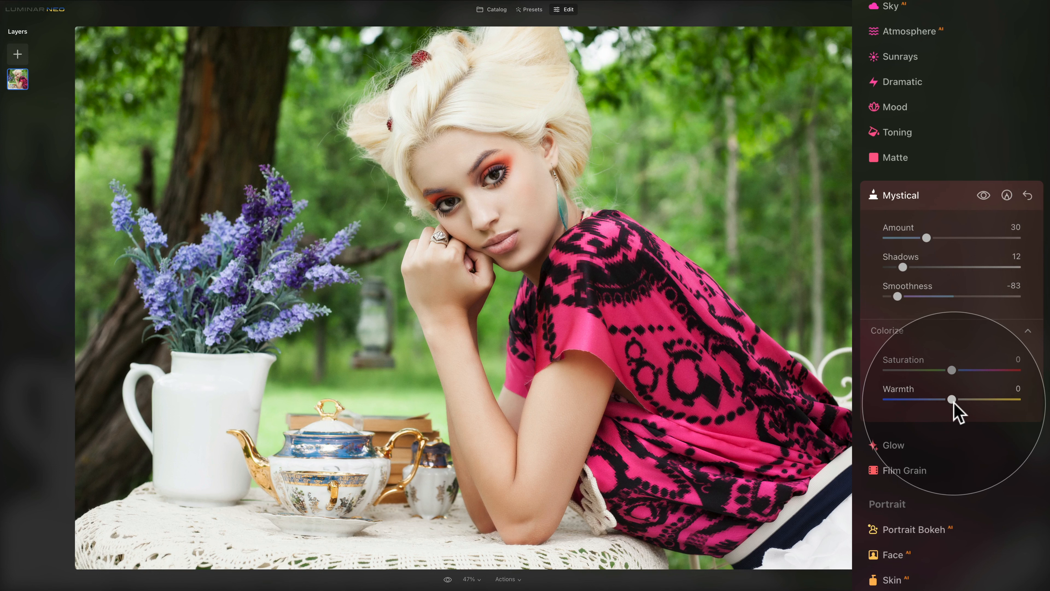
Set the portrait's Colorize Warmth to 36, and reset Saturation after trying it at -40
left_click_drag(952, 398, 917, 371)
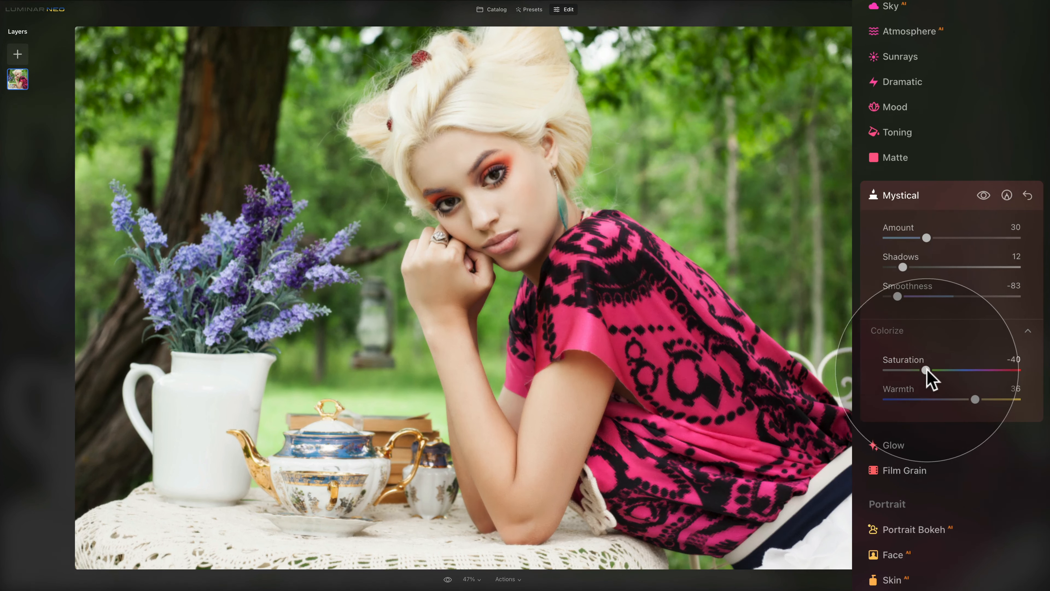
double_click(907, 357)
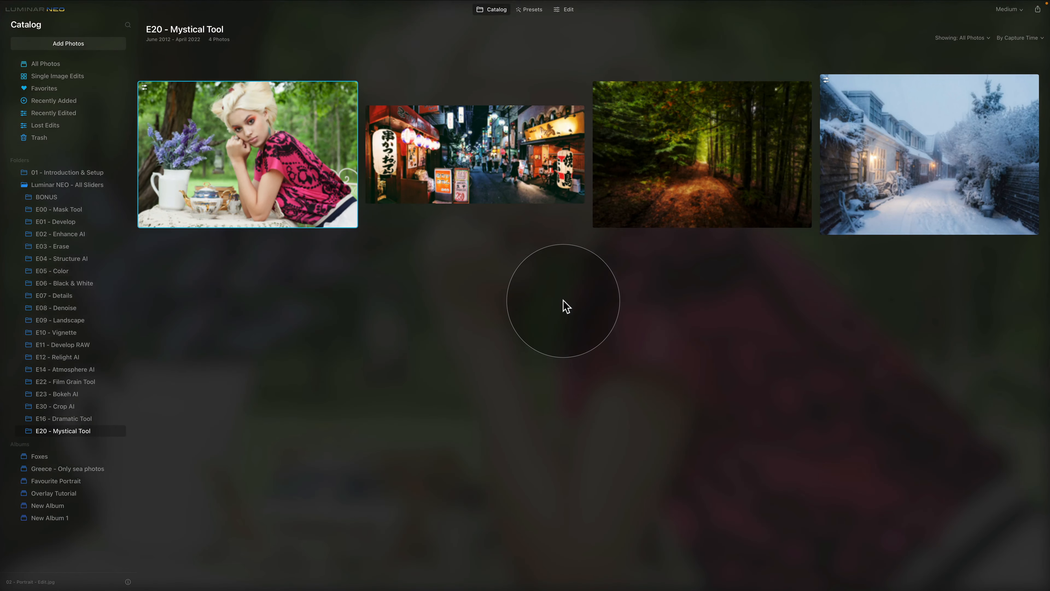
Open the night street photo with lanterns for editing, set its Mystical Amount to 64, and try a different Shadows level
left_click(513, 170)
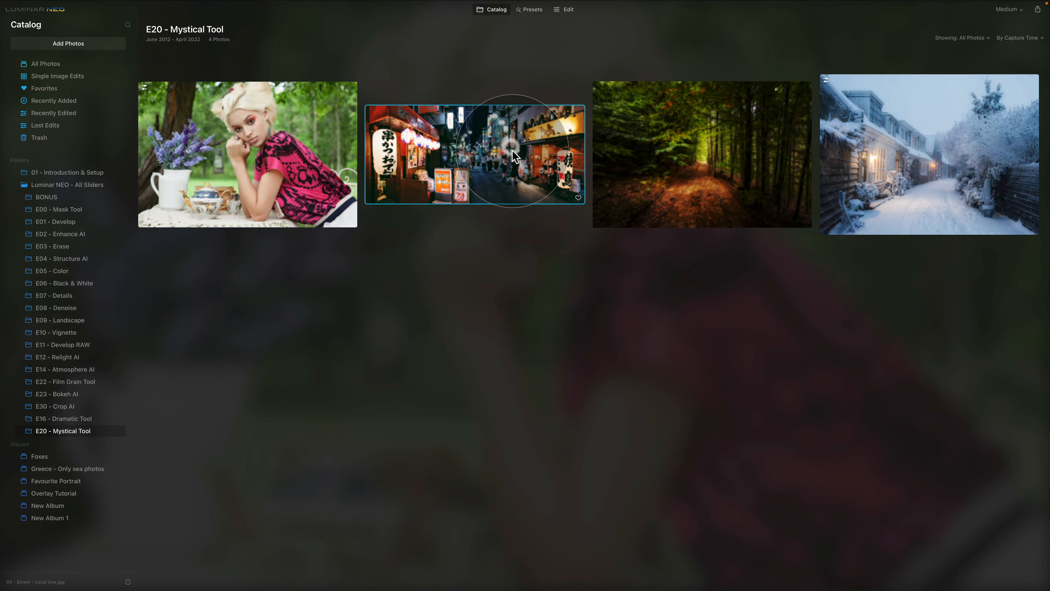
left_click(570, 10)
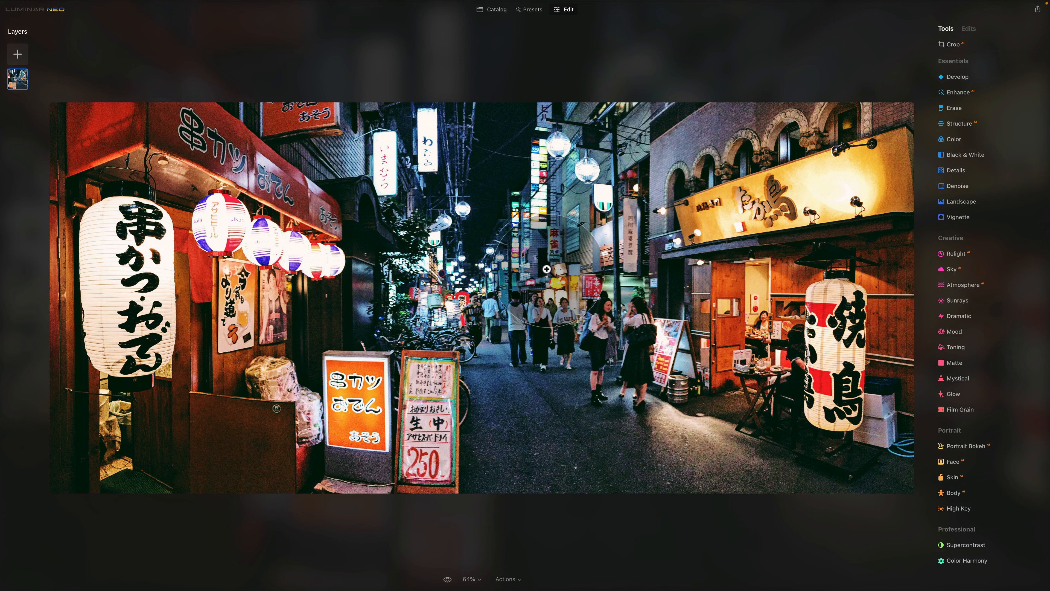
left_click(957, 378)
left_click_drag(889, 237, 953, 242)
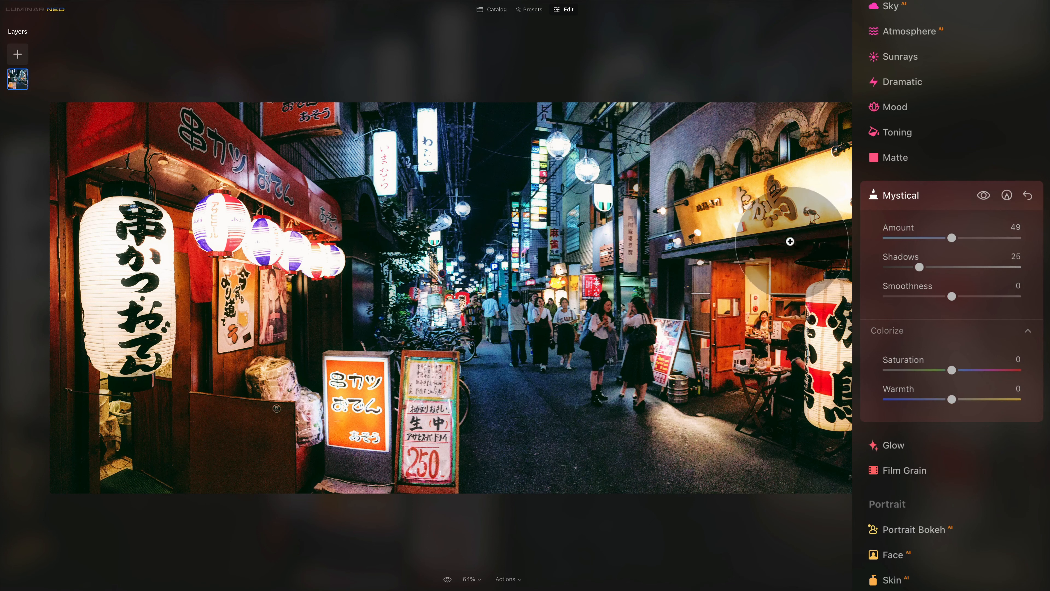
left_click_drag(950, 239, 984, 239)
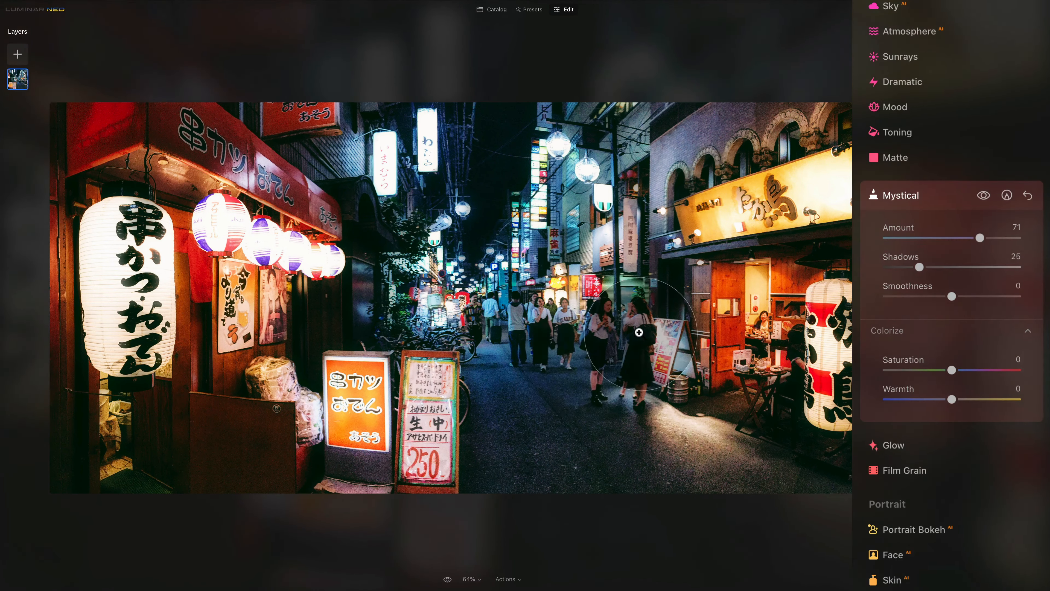
left_click_drag(980, 238, 970, 237)
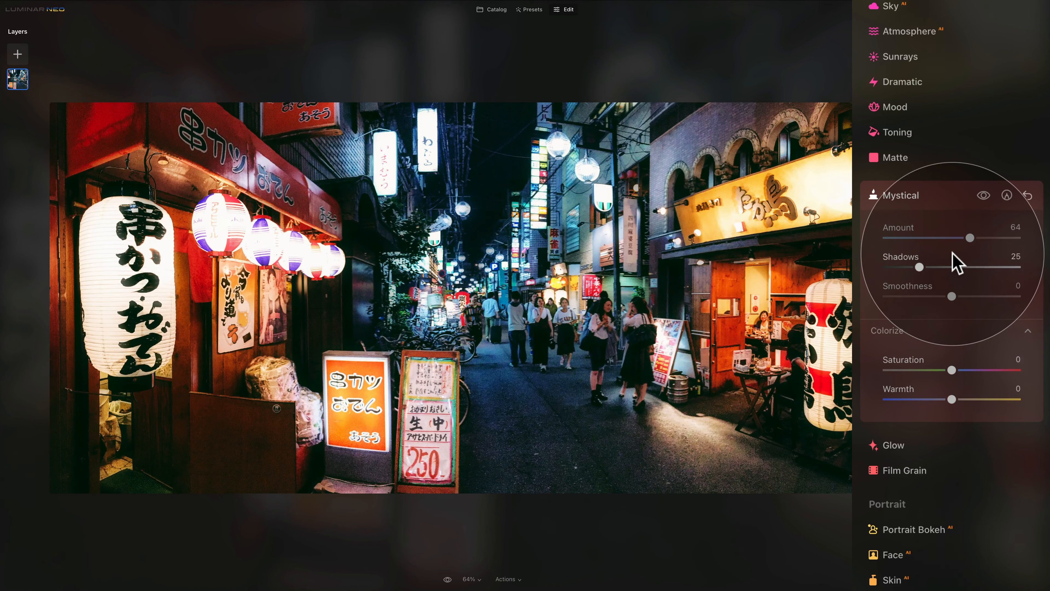
mouse_move(920, 266)
left_mouse_down()
mouse_move(959, 268)
mouse_move(919, 282)
mouse_move(931, 272)
left_mouse_up()
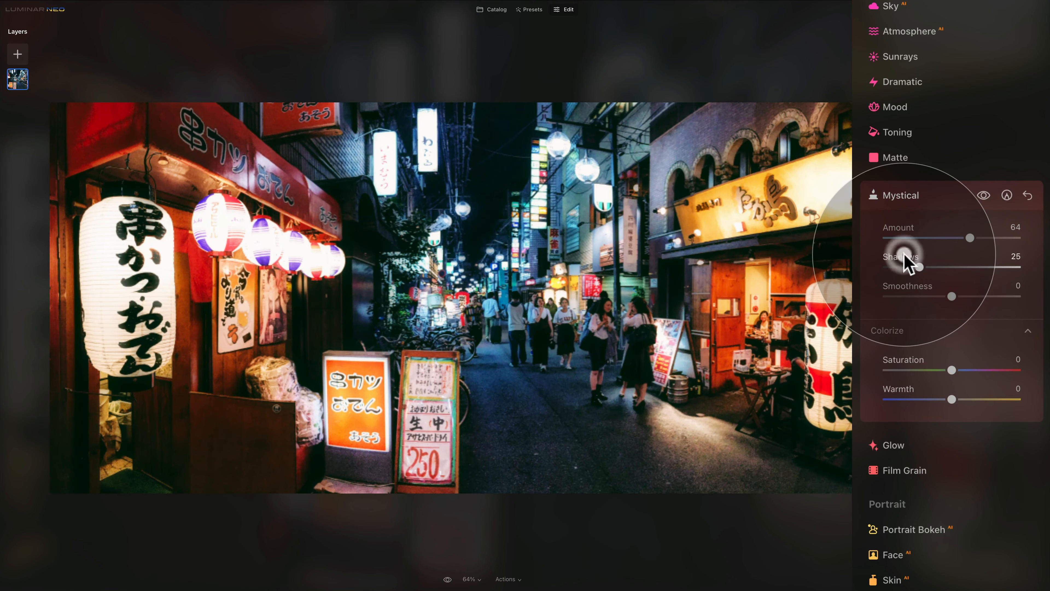
Set the night street photo's Mystical Smoothness to 34 and Colorize Warmth to 49
left_click_drag(954, 296, 973, 302)
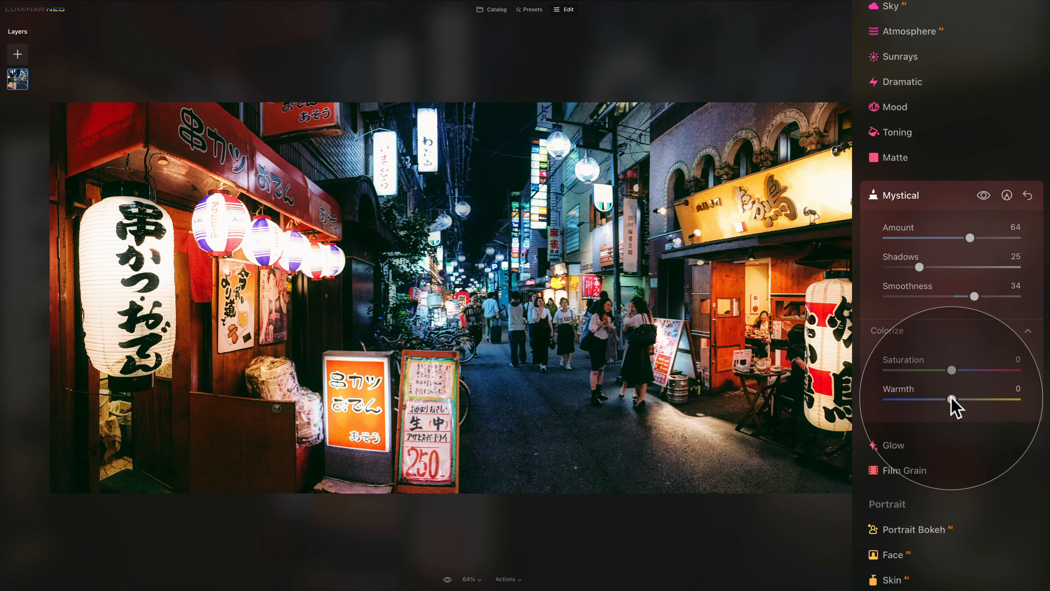
left_click_drag(951, 399, 983, 399)
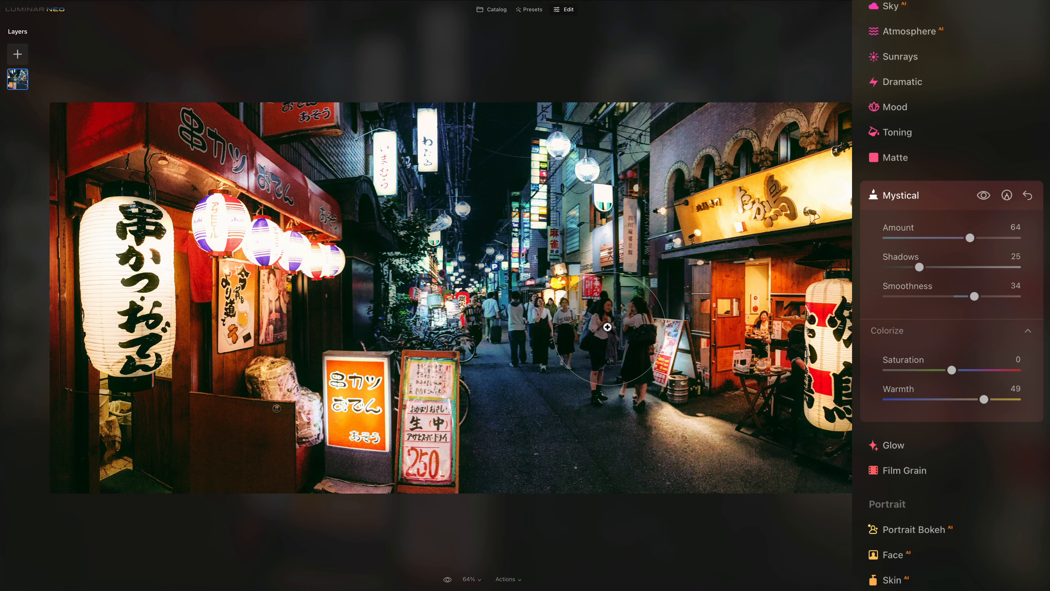
Paint a Mystical mask over the lanterns, shopfronts and signs on both sides of the street, using brush size 235 and strength 50
left_click(1007, 196)
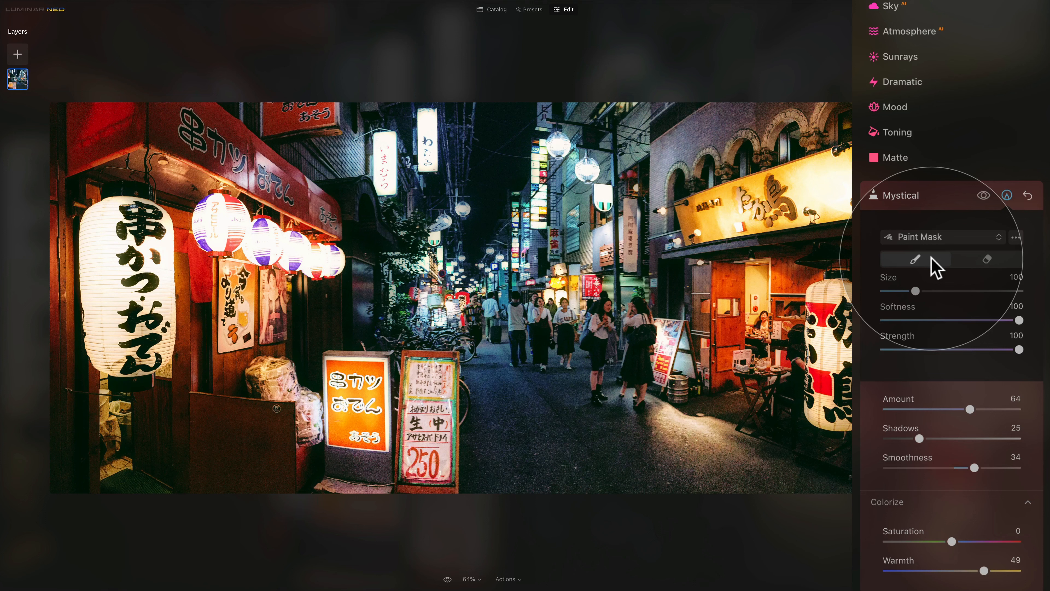
left_click_drag(915, 290, 962, 292)
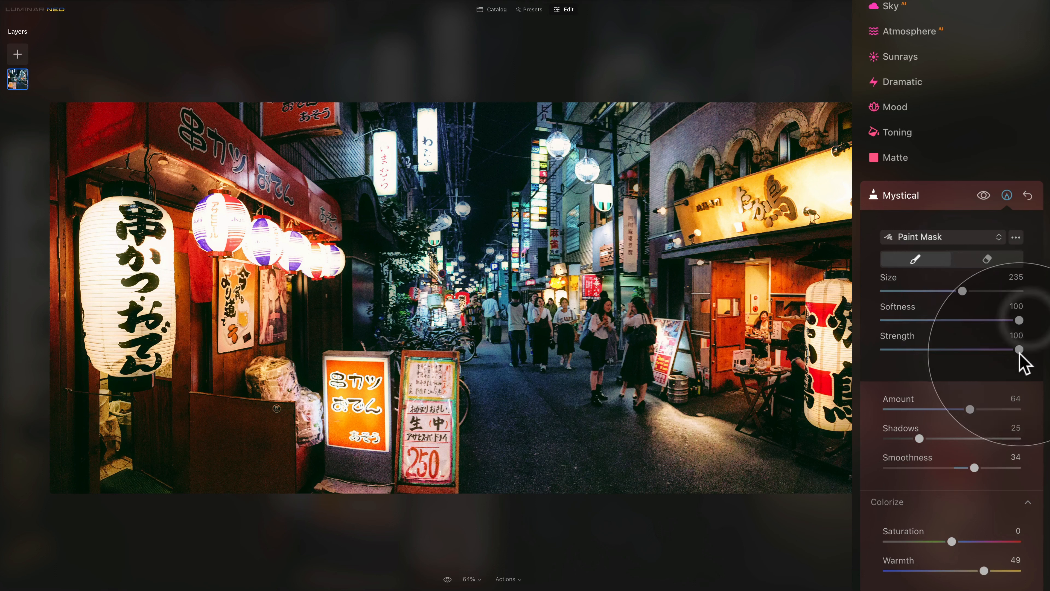
left_click_drag(1020, 351, 943, 357)
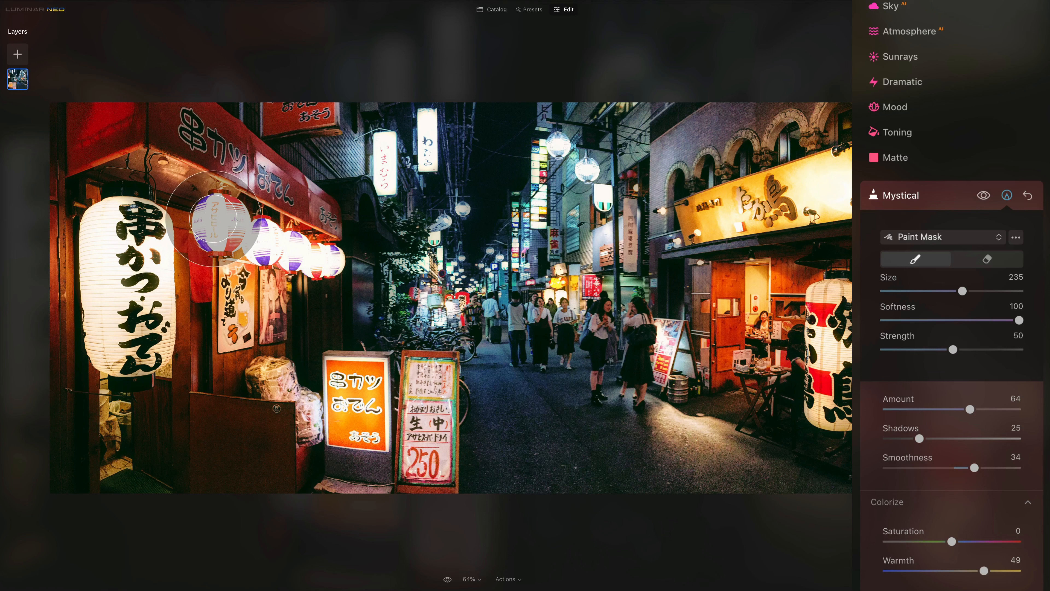
mouse_move(203, 215)
left_mouse_down()
mouse_move(239, 235)
mouse_move(328, 263)
left_mouse_up()
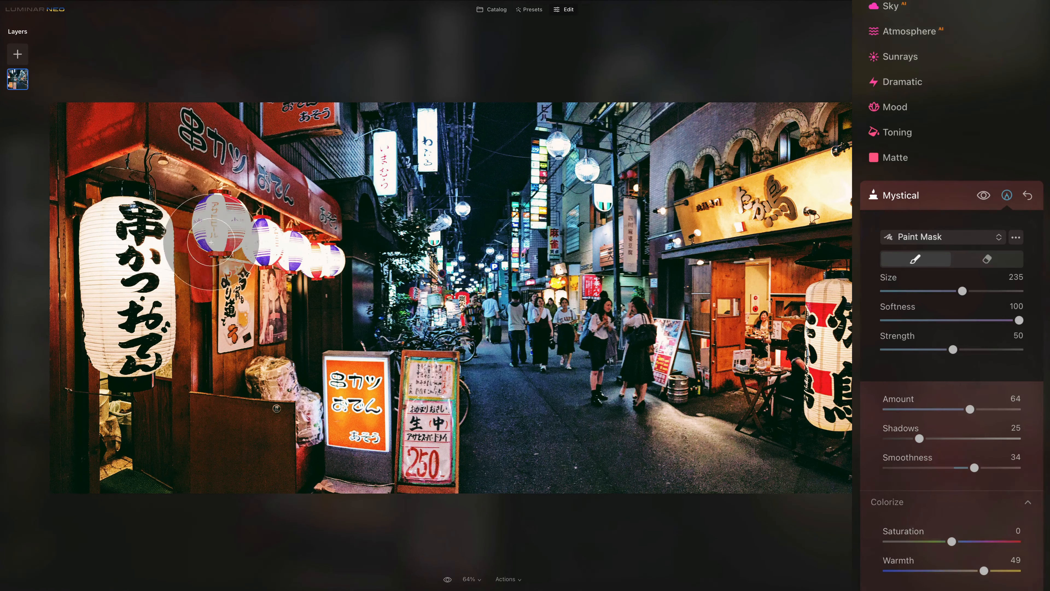
mouse_move(224, 207)
left_mouse_down()
mouse_move(251, 221)
mouse_move(234, 233)
mouse_move(266, 227)
mouse_move(308, 265)
mouse_move(318, 251)
mouse_move(328, 283)
left_mouse_up()
mouse_move(223, 331)
left_mouse_down()
mouse_move(140, 234)
mouse_move(125, 269)
mouse_move(136, 331)
mouse_move(103, 234)
mouse_move(120, 333)
mouse_move(93, 323)
mouse_move(146, 280)
left_mouse_up()
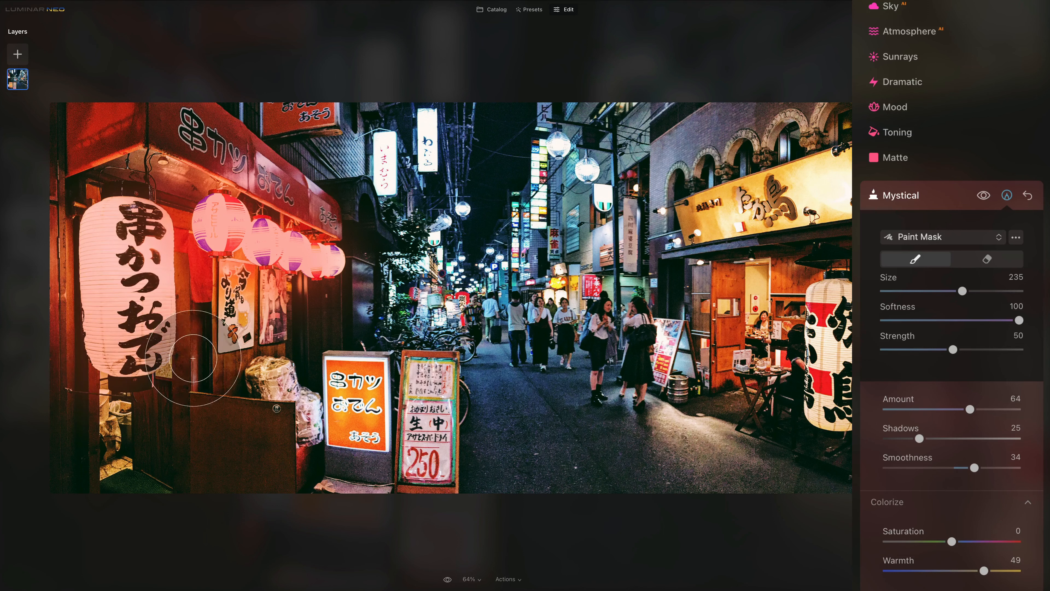
mouse_move(418, 138)
left_mouse_down()
mouse_move(387, 175)
mouse_move(428, 124)
mouse_move(402, 160)
mouse_move(459, 253)
mouse_move(451, 215)
mouse_move(456, 267)
mouse_move(577, 242)
mouse_move(565, 163)
mouse_move(546, 158)
mouse_move(595, 224)
mouse_move(549, 146)
mouse_move(668, 217)
left_mouse_up()
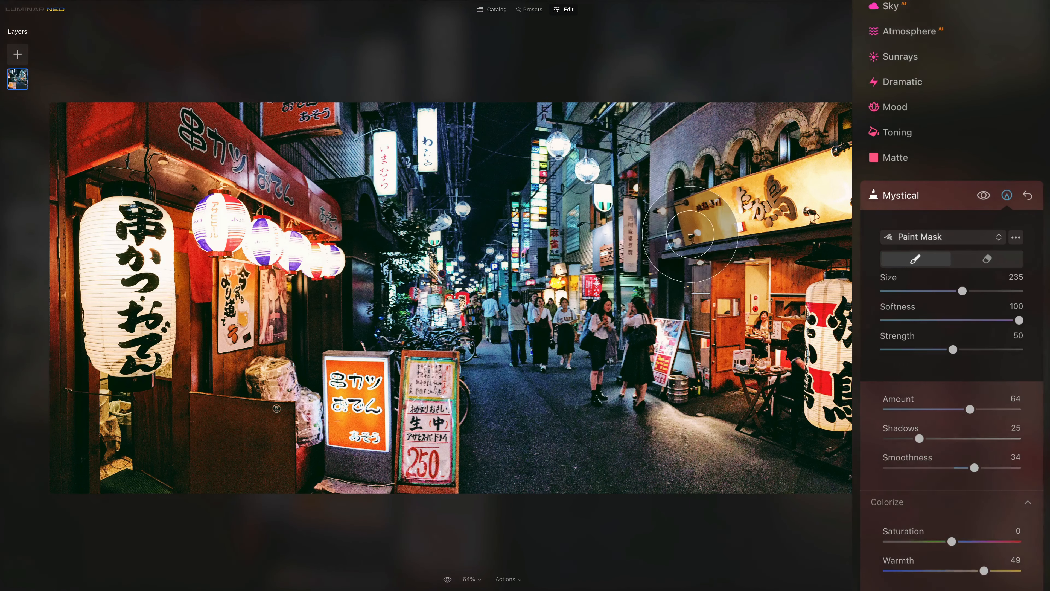
mouse_move(781, 193)
left_mouse_down()
mouse_move(827, 282)
mouse_move(833, 267)
mouse_move(839, 383)
mouse_move(840, 302)
mouse_move(831, 394)
mouse_move(838, 352)
mouse_move(845, 444)
mouse_move(784, 429)
left_mouse_up()
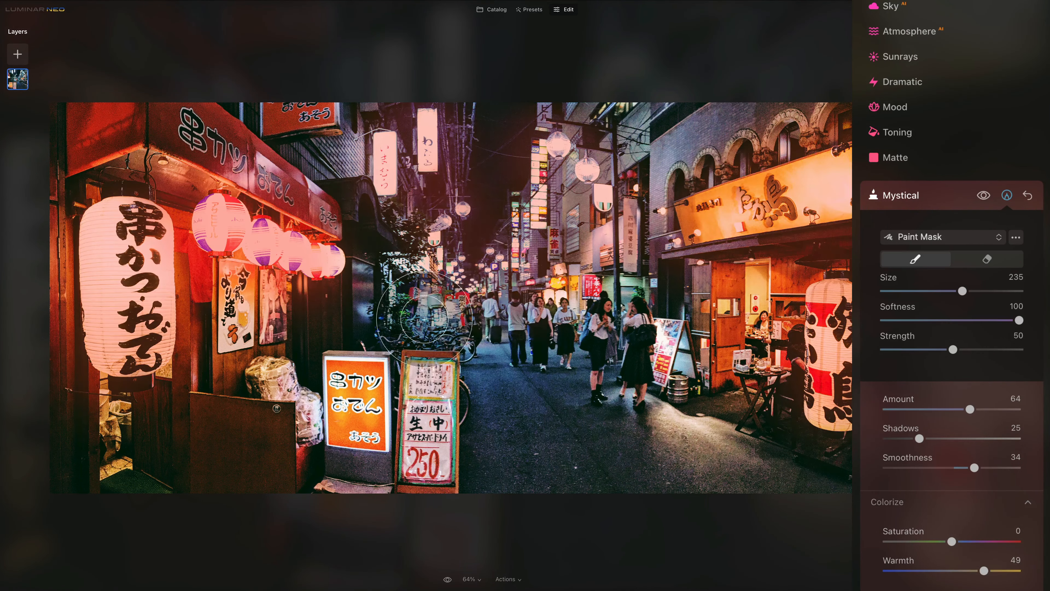
mouse_move(465, 372)
left_mouse_down()
mouse_move(441, 356)
mouse_move(368, 381)
left_mouse_up()
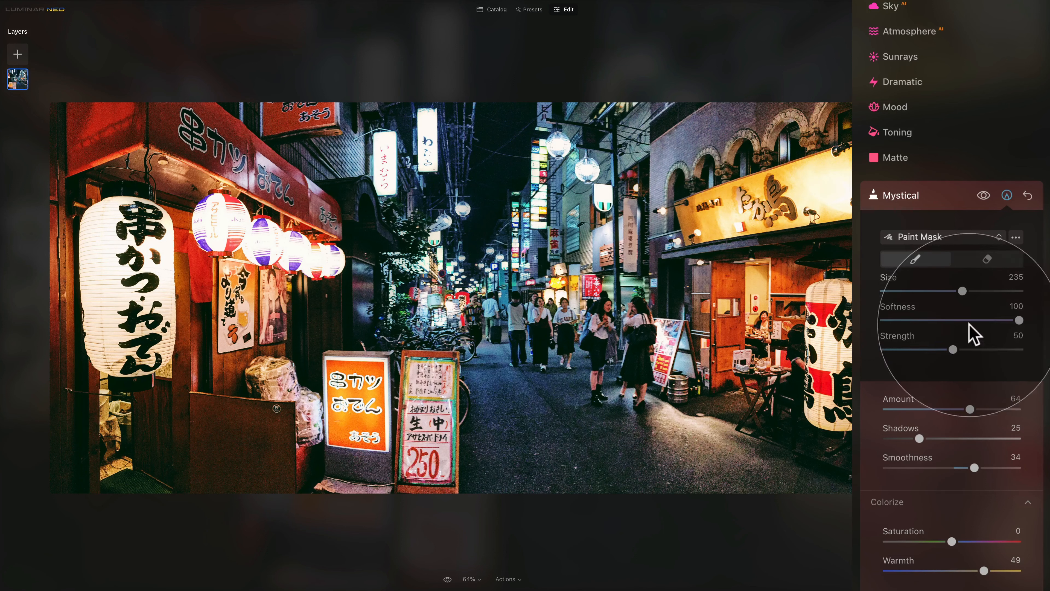
Build up the mask over the individual lanterns, street lamps and lit signs with brush size 171 and strength 66
left_click_drag(953, 349, 973, 348)
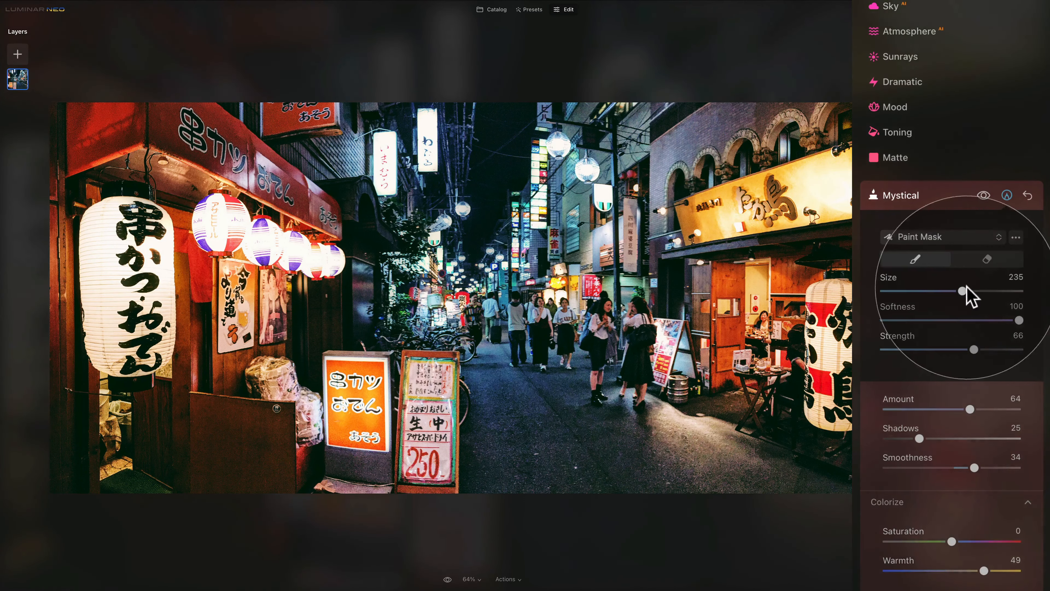
left_click_drag(963, 291, 933, 289)
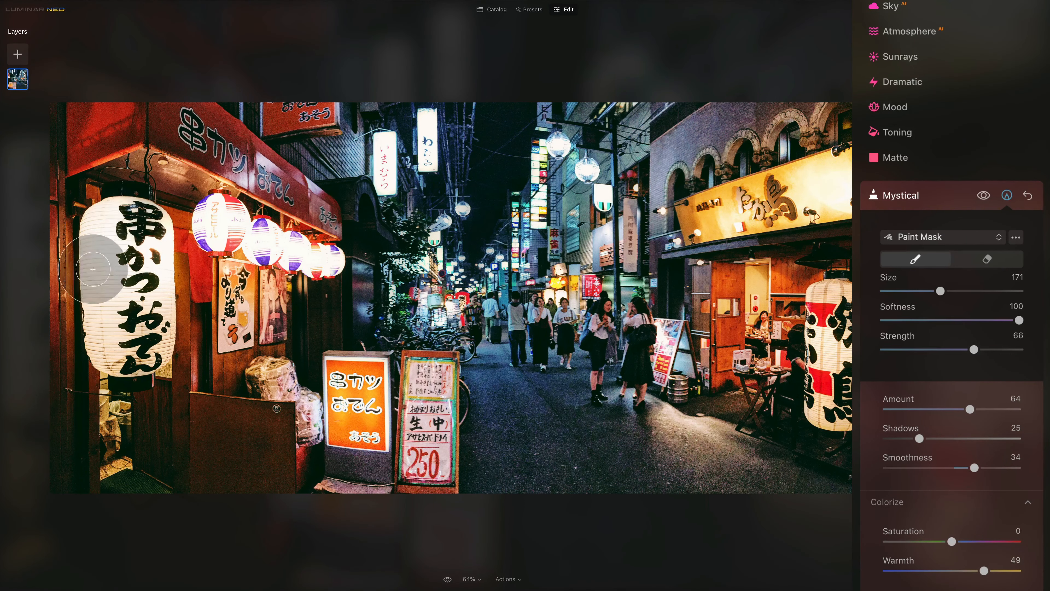
mouse_move(94, 269)
left_mouse_down()
mouse_move(85, 352)
mouse_move(100, 246)
mouse_move(109, 364)
mouse_move(139, 233)
mouse_move(158, 303)
mouse_move(154, 333)
left_mouse_up()
left_click_drag(239, 237, 347, 263)
mouse_move(381, 154)
left_mouse_down()
mouse_move(383, 169)
mouse_move(384, 157)
left_mouse_up()
left_click_drag(435, 133, 431, 151)
left_click_drag(457, 227, 456, 225)
left_click_drag(556, 139, 620, 222)
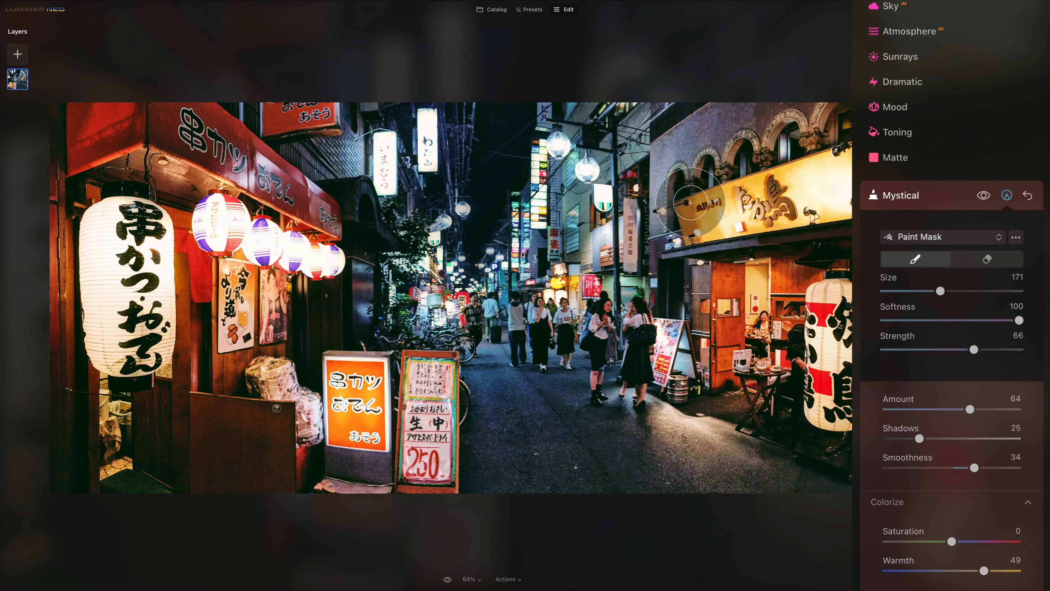
mouse_move(690, 202)
left_mouse_down()
mouse_move(738, 197)
mouse_move(739, 222)
left_mouse_up()
mouse_move(836, 330)
left_mouse_down()
mouse_move(845, 311)
mouse_move(840, 334)
left_mouse_up()
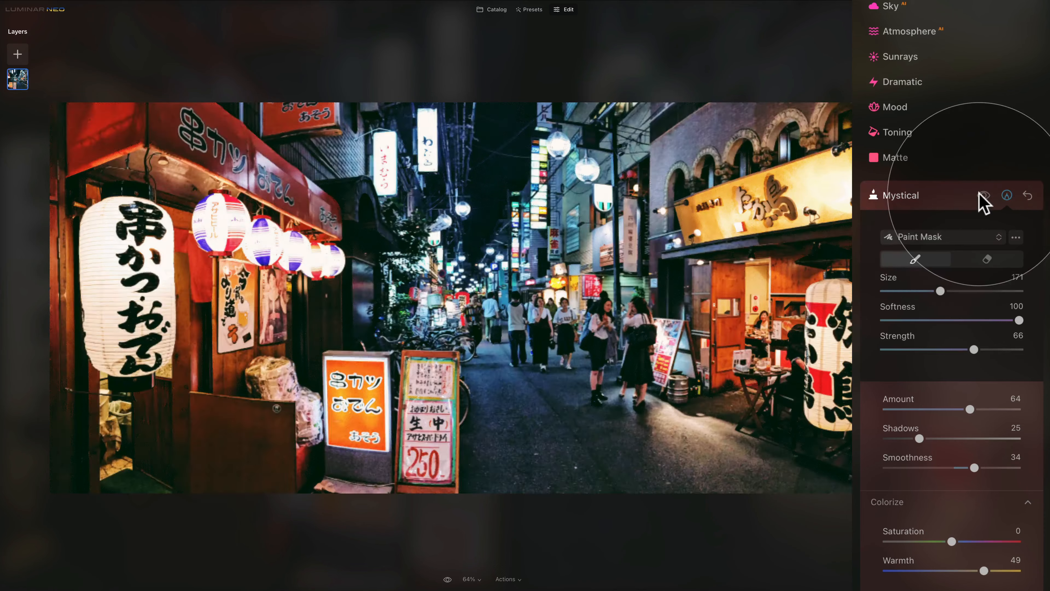
Compare the street photo with the masked Mystical effect off and on, and set Amount to 83, Shadows to 41 and Warmth to 100
left_click(983, 196)
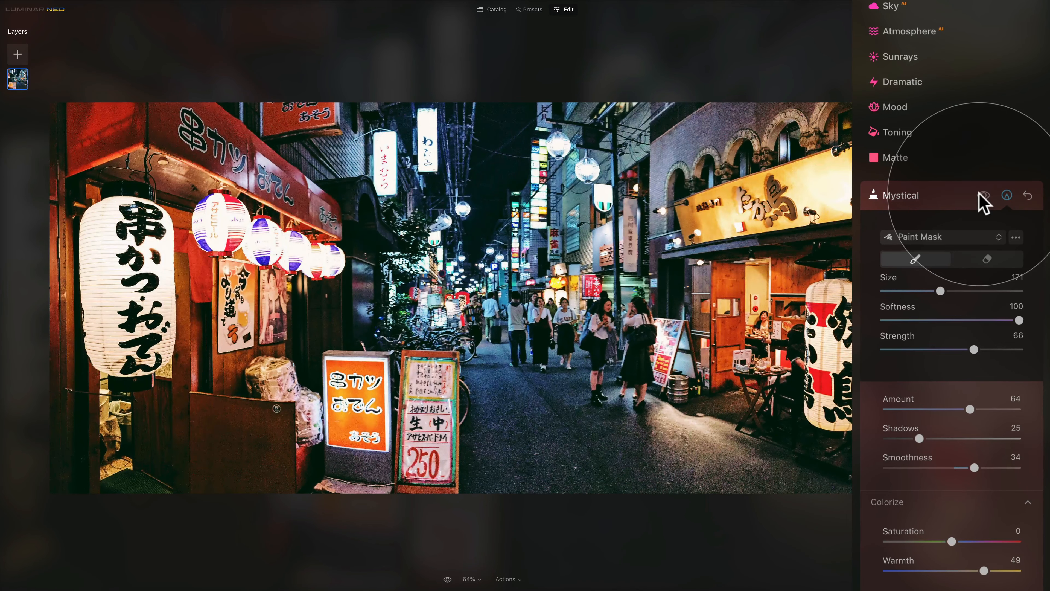
left_click(983, 196)
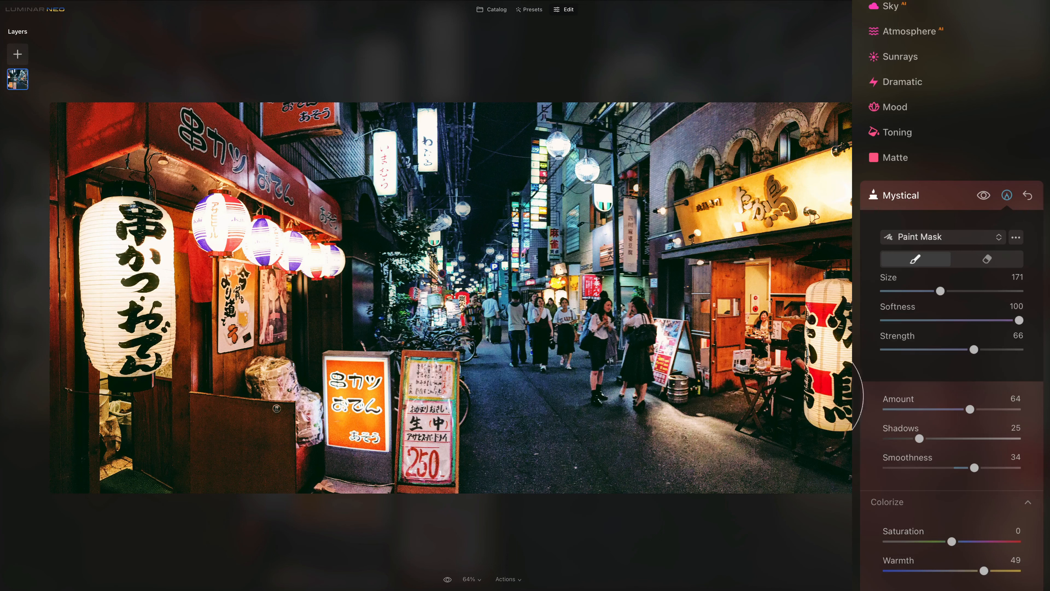
left_click_drag(962, 406, 995, 409)
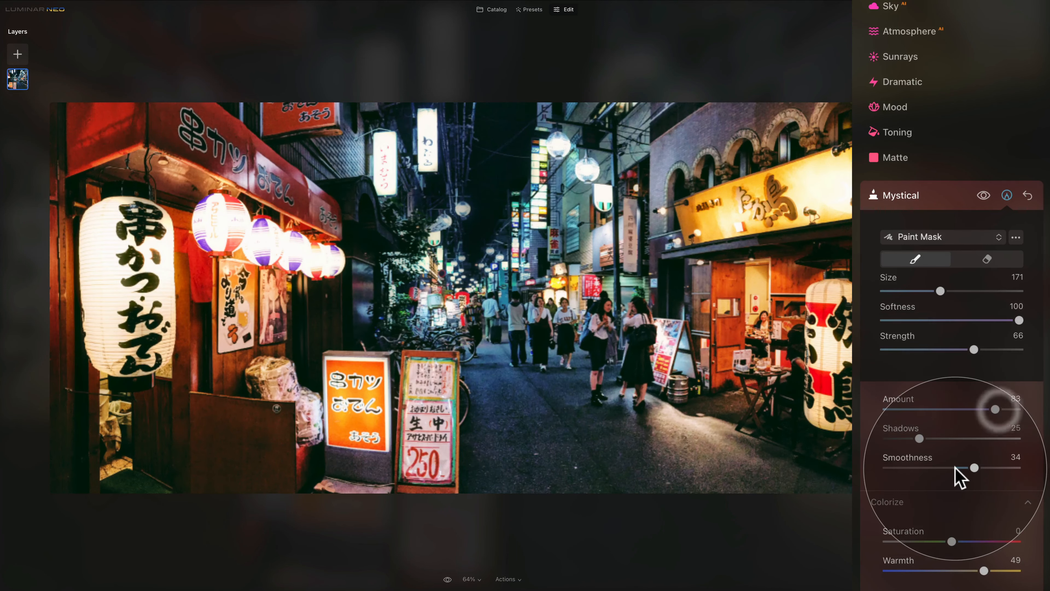
left_click(941, 438)
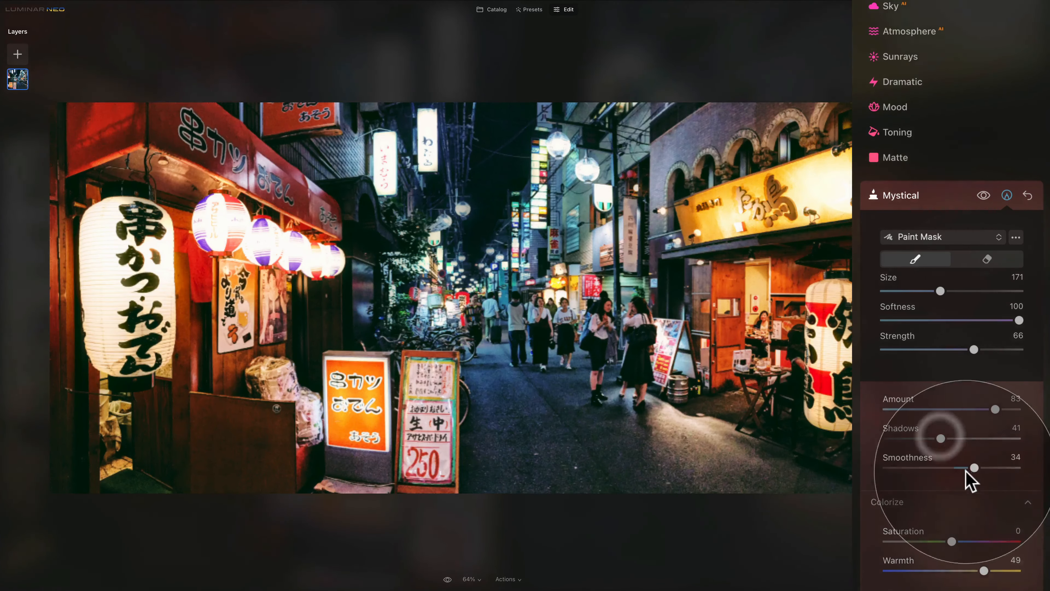
left_click_drag(985, 572, 1023, 573)
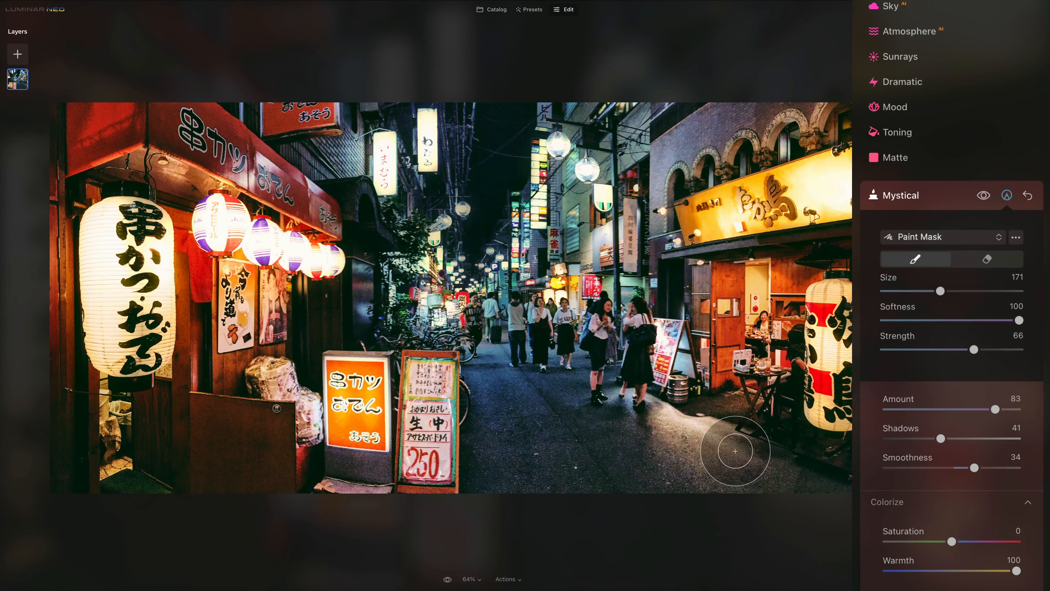
left_click_drag(708, 424, 717, 422)
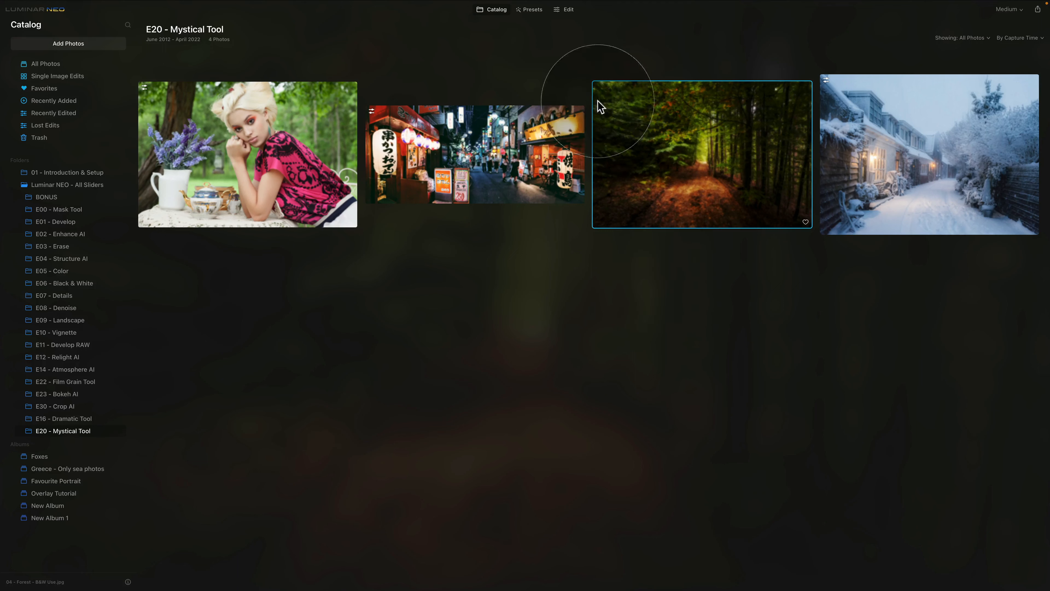
Open the forest path photo from the catalog for editing and convert it to black and white
left_click(567, 10)
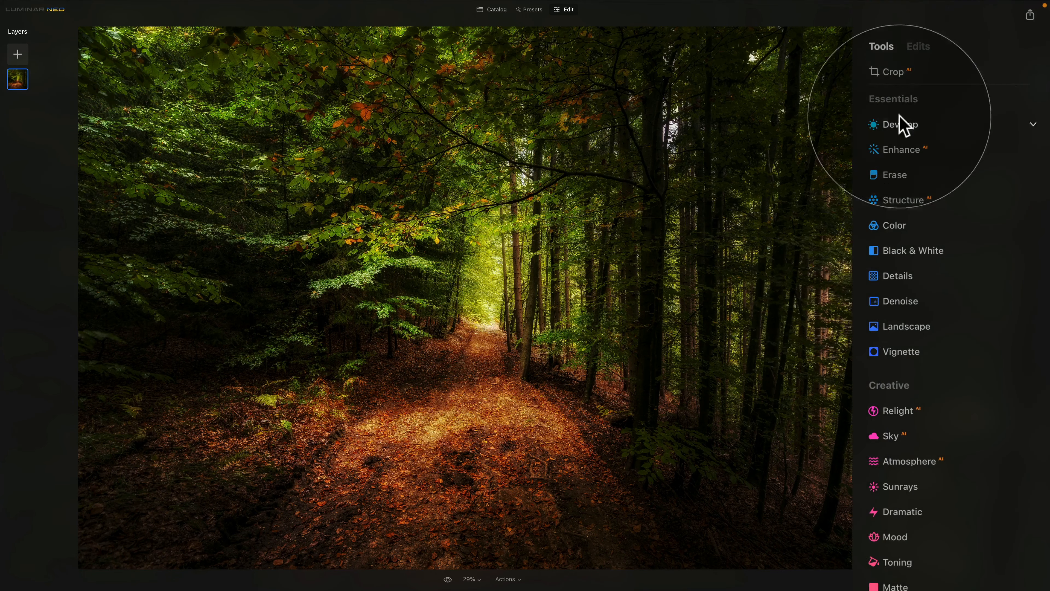
left_click(937, 253)
left_click(979, 299)
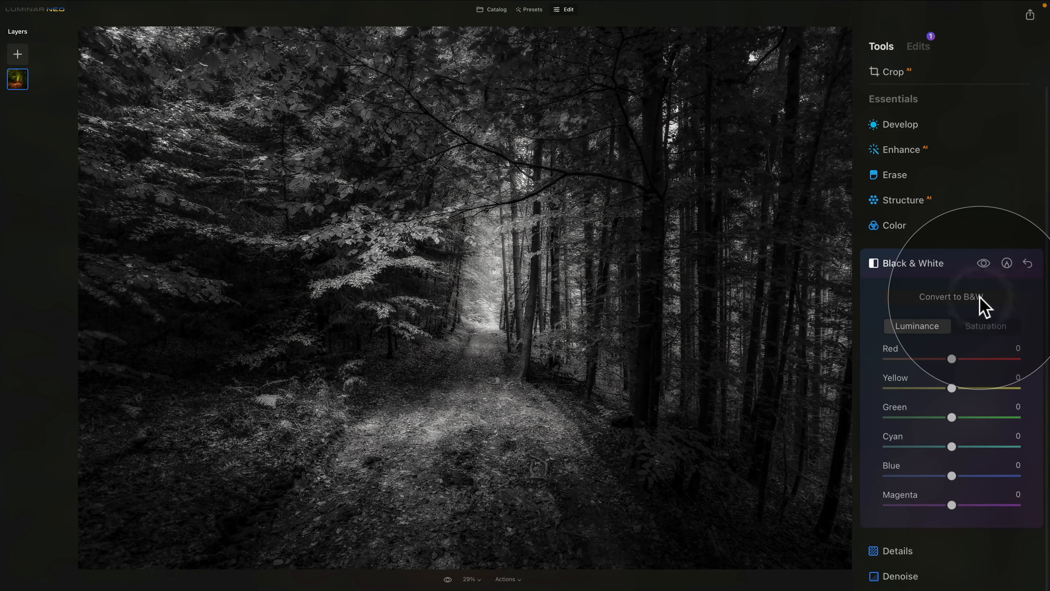
left_click(953, 269)
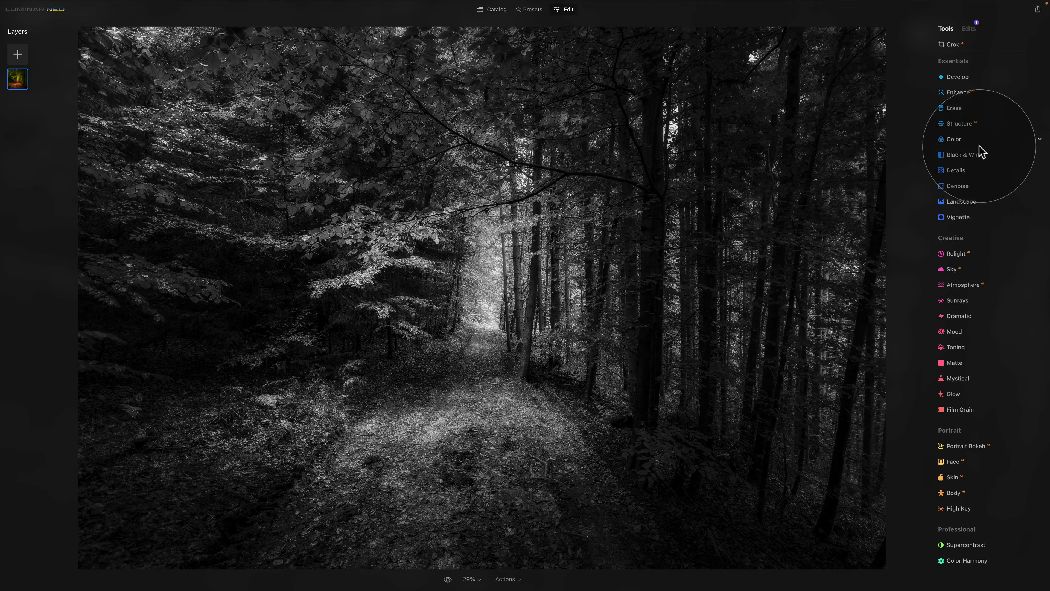
Set the forest photo's Mystical Amount to 70, Smoothness to 100 and Shadows to 8
left_click(959, 378)
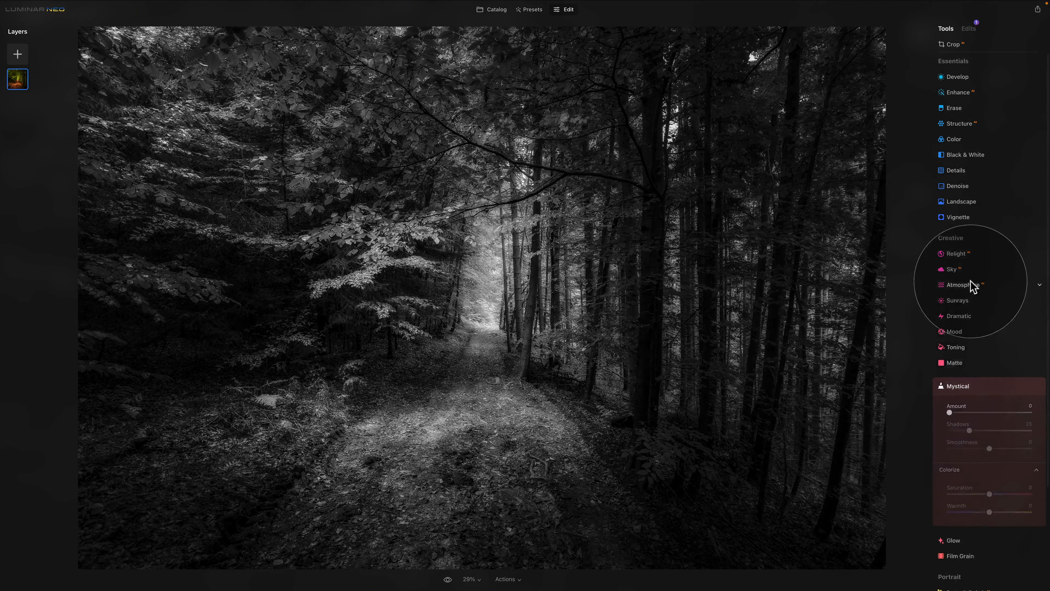
scroll(967, 281, "down", 3)
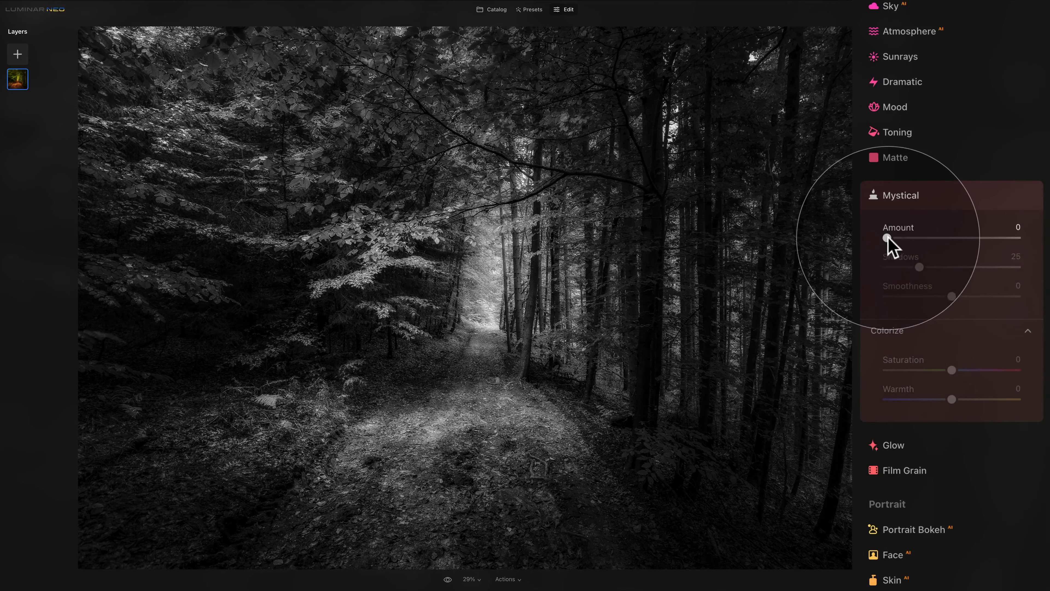
left_click_drag(886, 238, 966, 238)
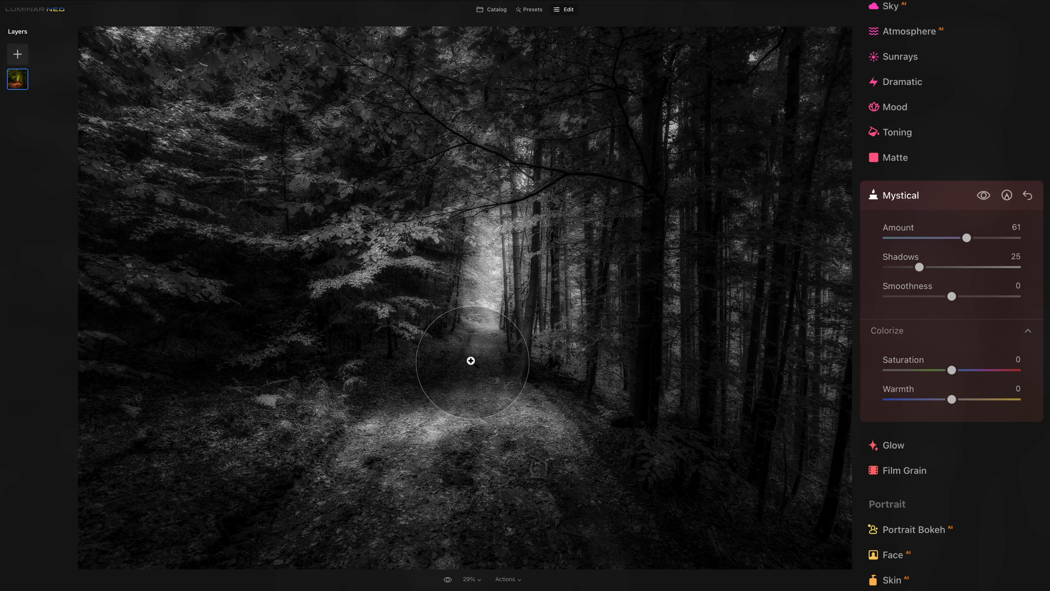
left_click_drag(968, 238, 978, 238)
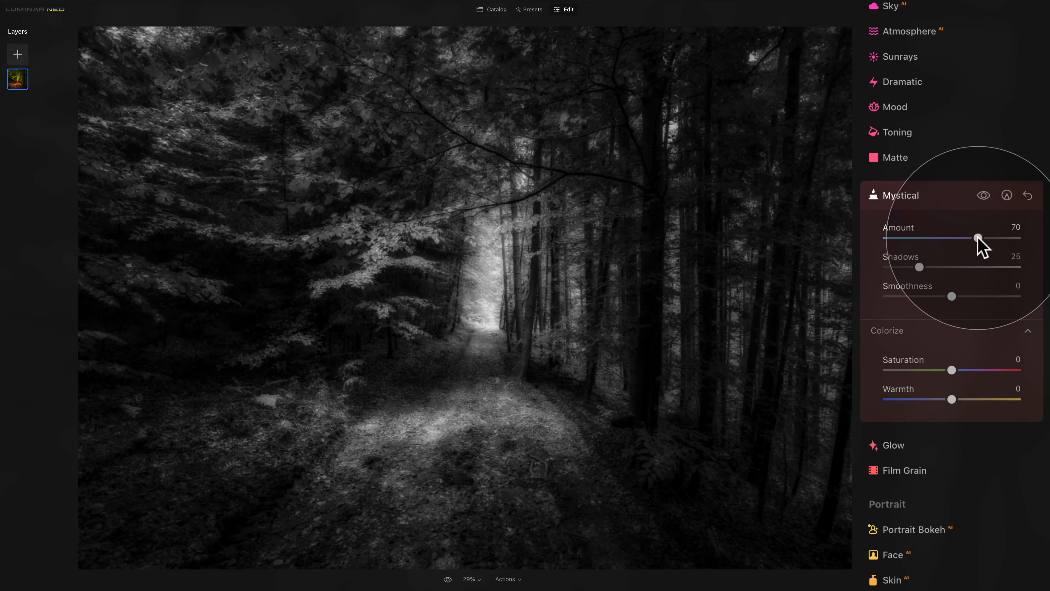
left_click_drag(953, 297, 1033, 304)
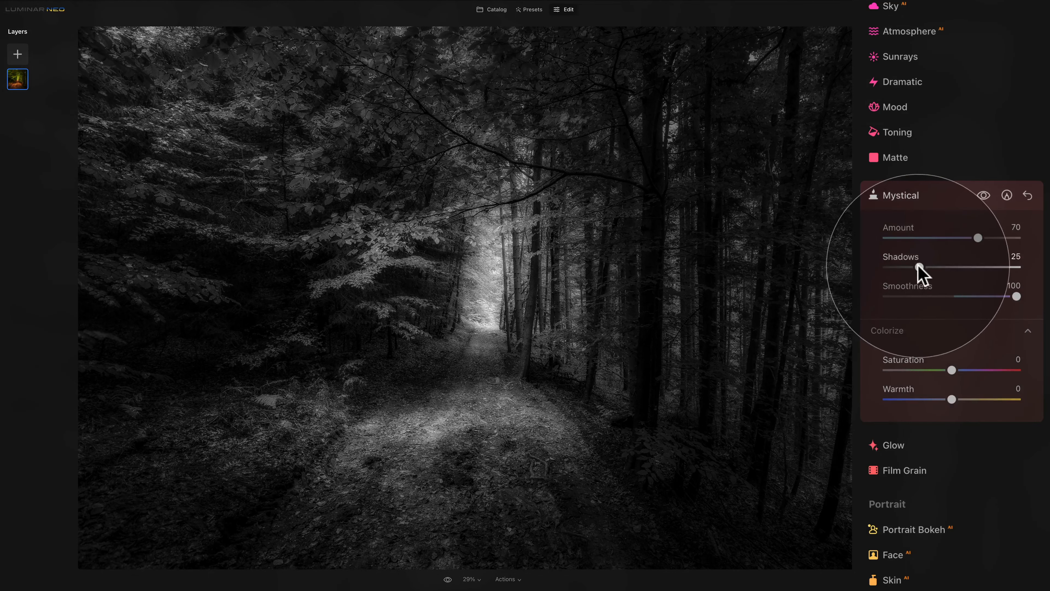
left_click_drag(916, 268, 896, 268)
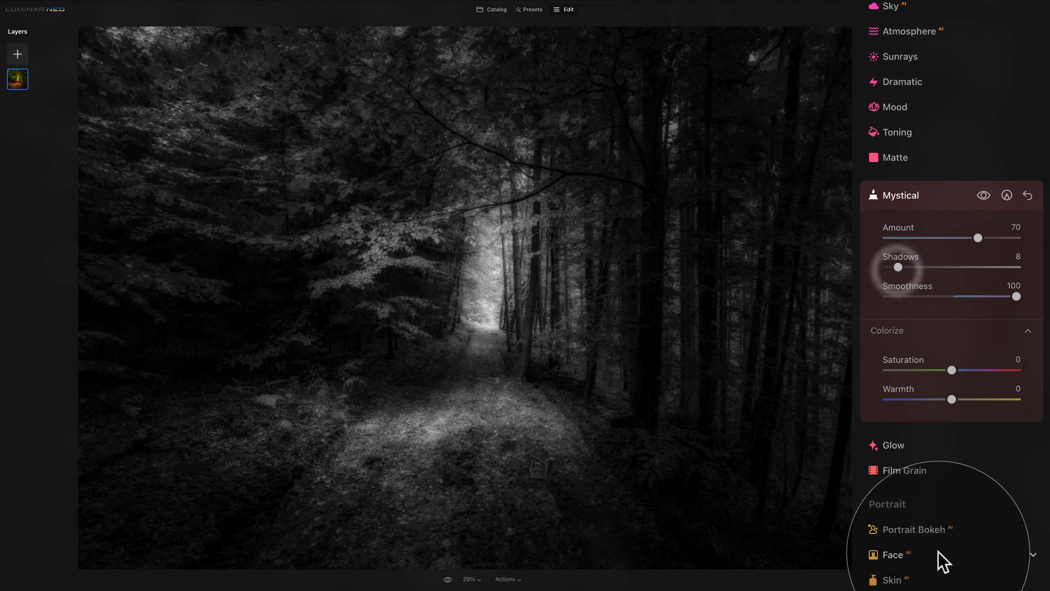
Try a higher Saturation and then Warmth at -38 and 100 on the black-and-white forest photo, resetting both Colorize sliders
left_click_drag(951, 370, 997, 372)
double_click(915, 360)
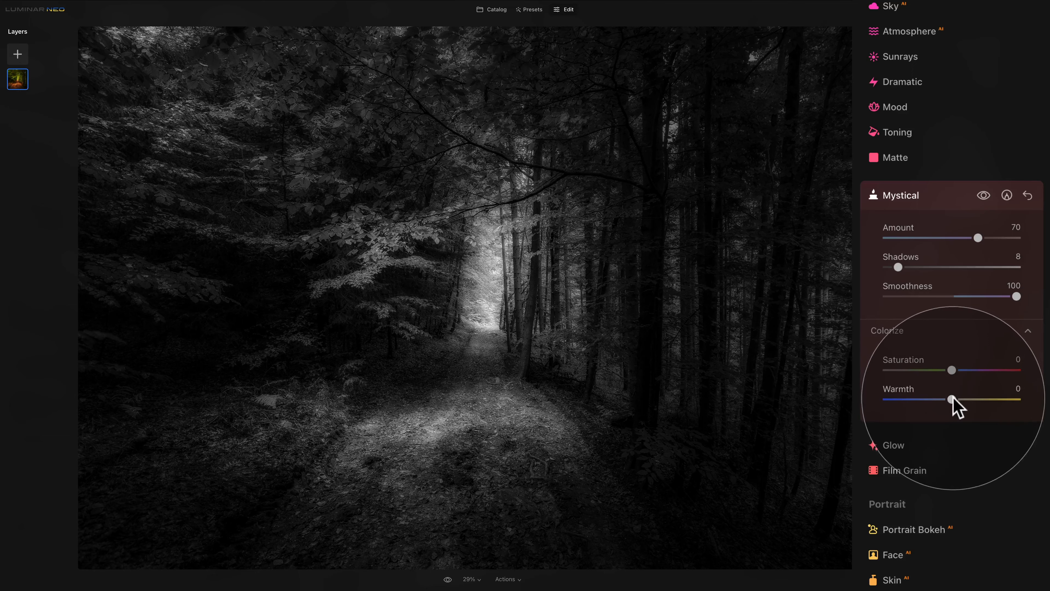
left_click_drag(952, 399, 927, 399)
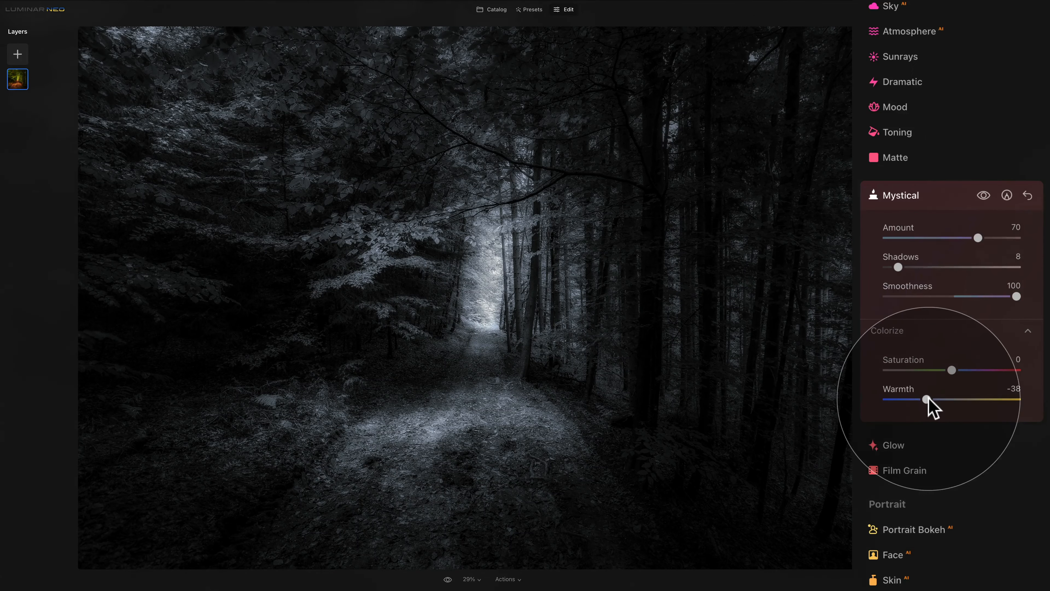
left_click_drag(928, 399, 1046, 400)
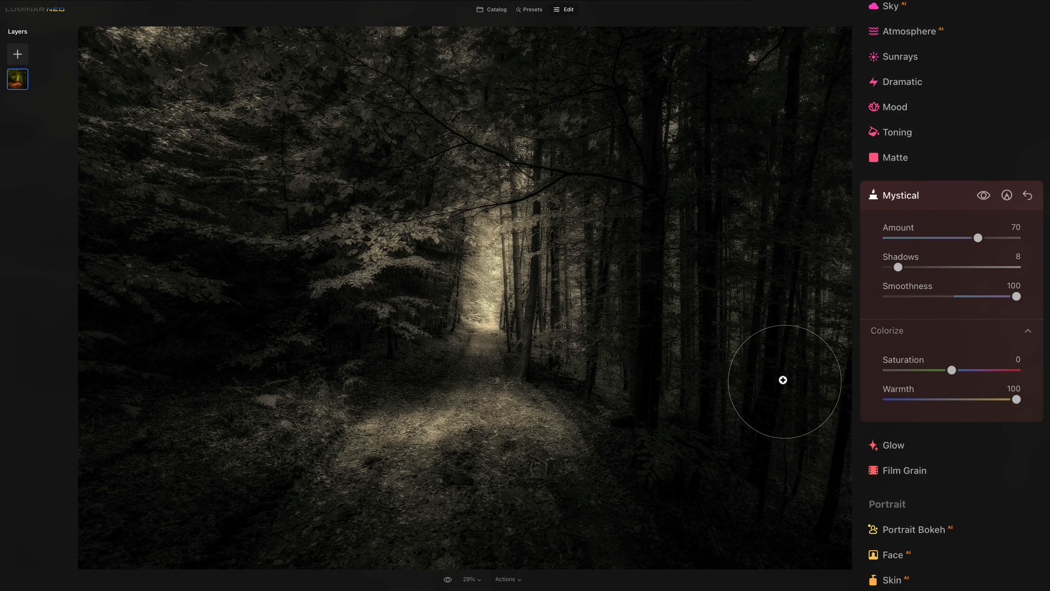
double_click(950, 399)
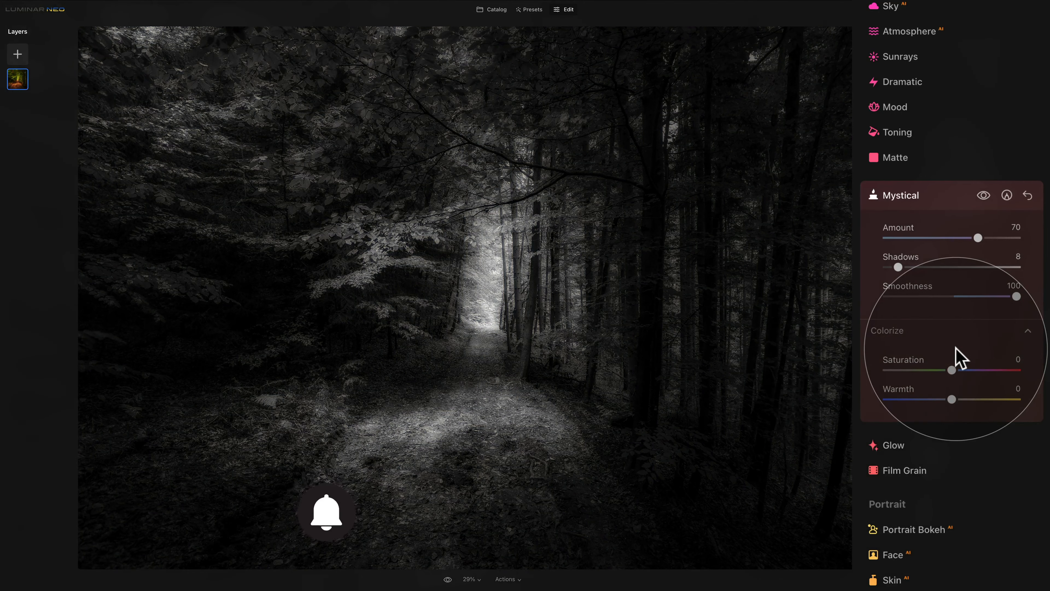